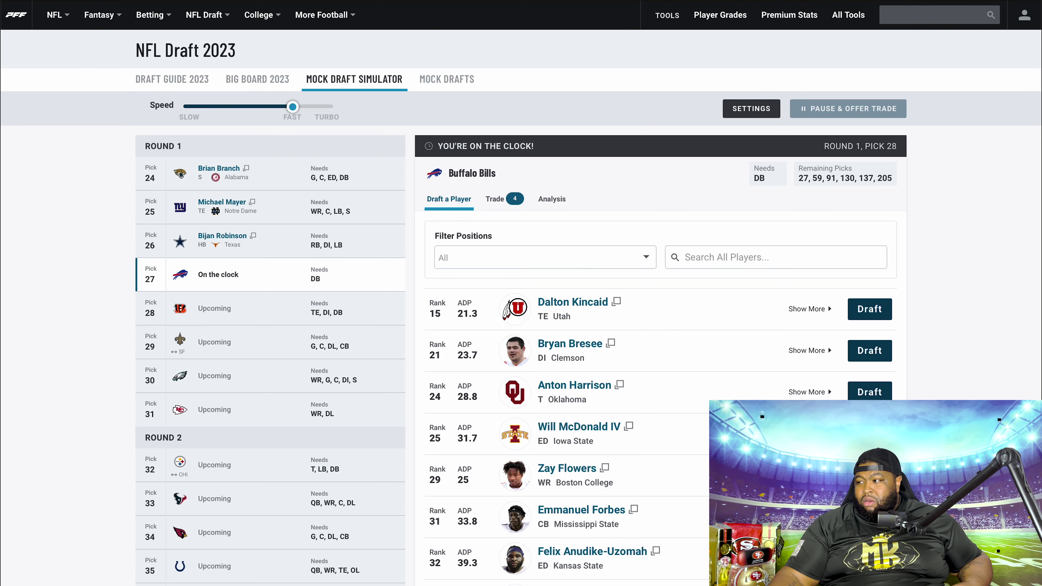
- Draft wide receiver Zay Flowers of Boston College for the Buffalo Bills with pick 27
{"action": "scroll", "coordinate": [705, 464], "scroll_direction": "down", "scroll_amount": 1}
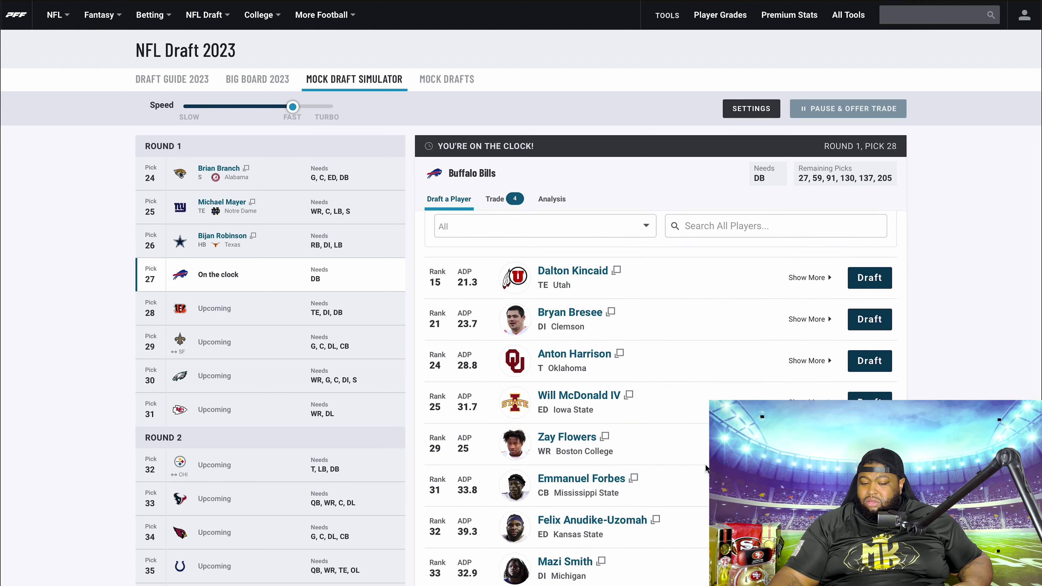
{"action": "scroll", "coordinate": [705, 464], "scroll_direction": "up", "scroll_amount": 1}
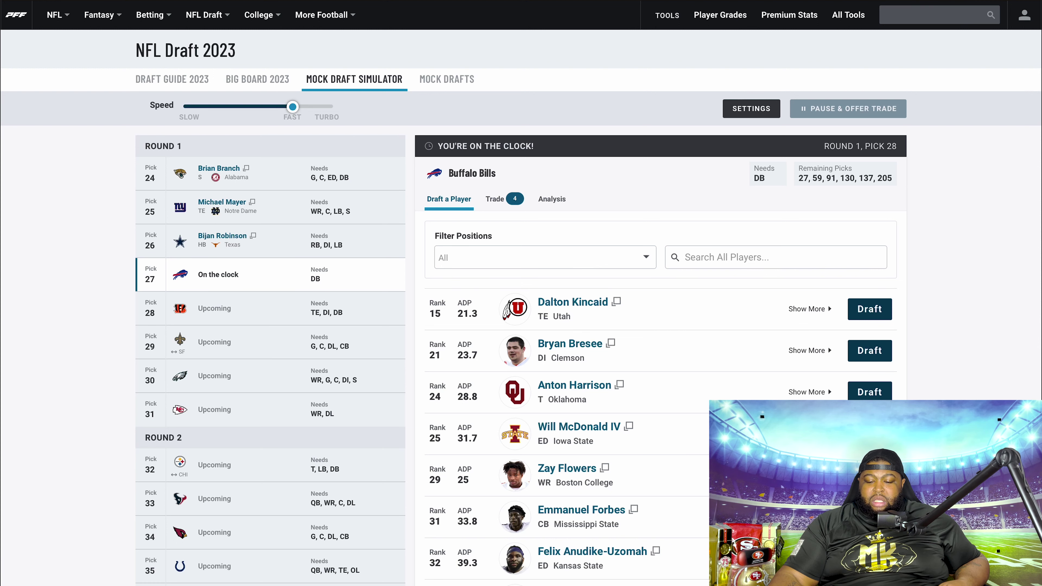
{"action": "left_click", "coordinate": [870, 475]}
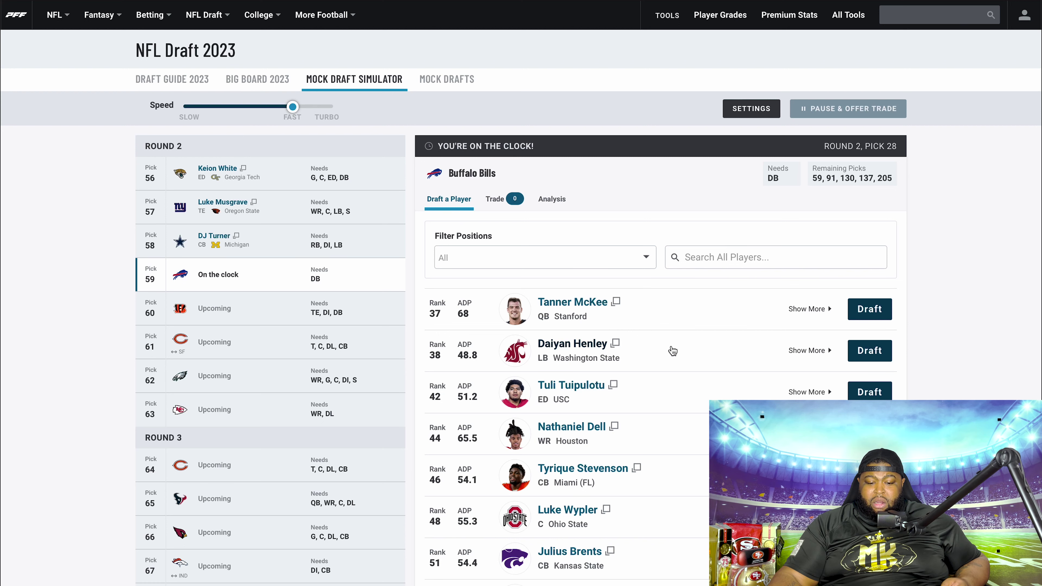
- Draft linebacker Daiyan Henley with pick 59 and cornerback Garrett Williams with pick 91
{"action": "left_click", "coordinate": [869, 351]}
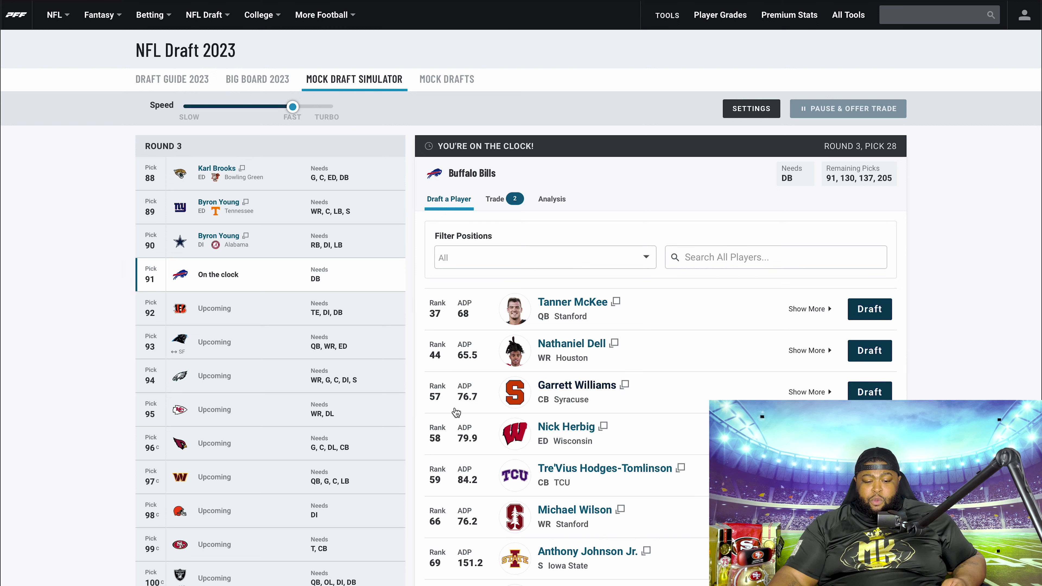
{"action": "left_click", "coordinate": [870, 392]}
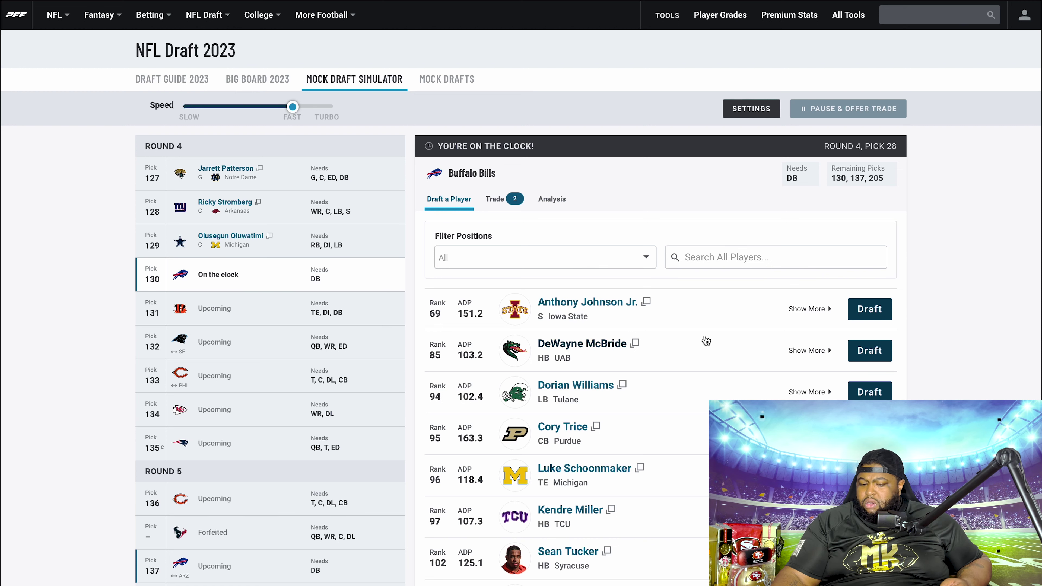
- Filter the available players to LB and draft Dorian Williams of Tulane with pick 130
{"action": "scroll", "coordinate": [714, 390], "scroll_direction": "down", "scroll_amount": 1}
{"action": "scroll", "coordinate": [663, 353], "scroll_direction": "up", "scroll_amount": 1}
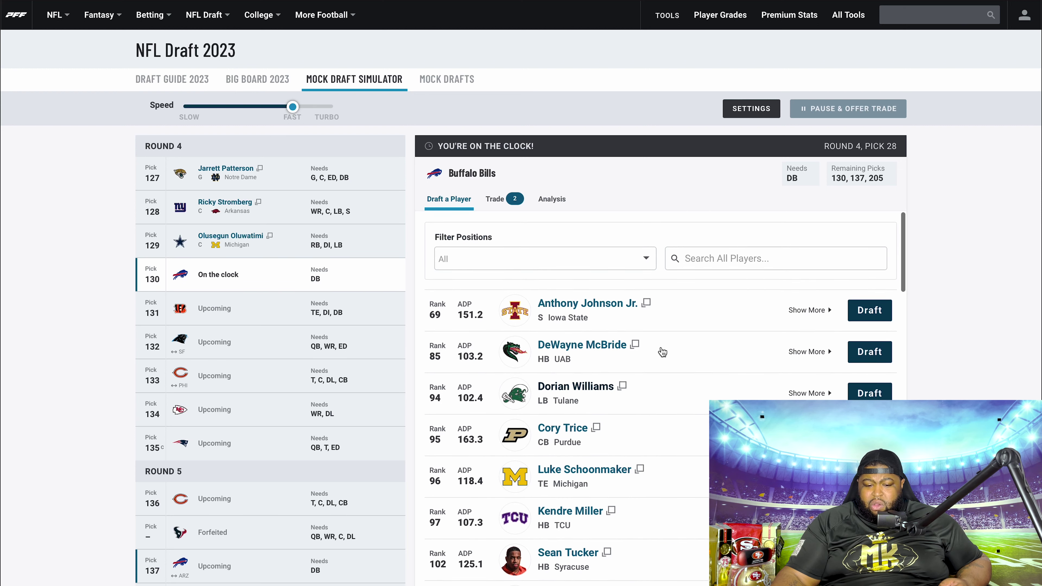
{"action": "left_click", "coordinate": [647, 259]}
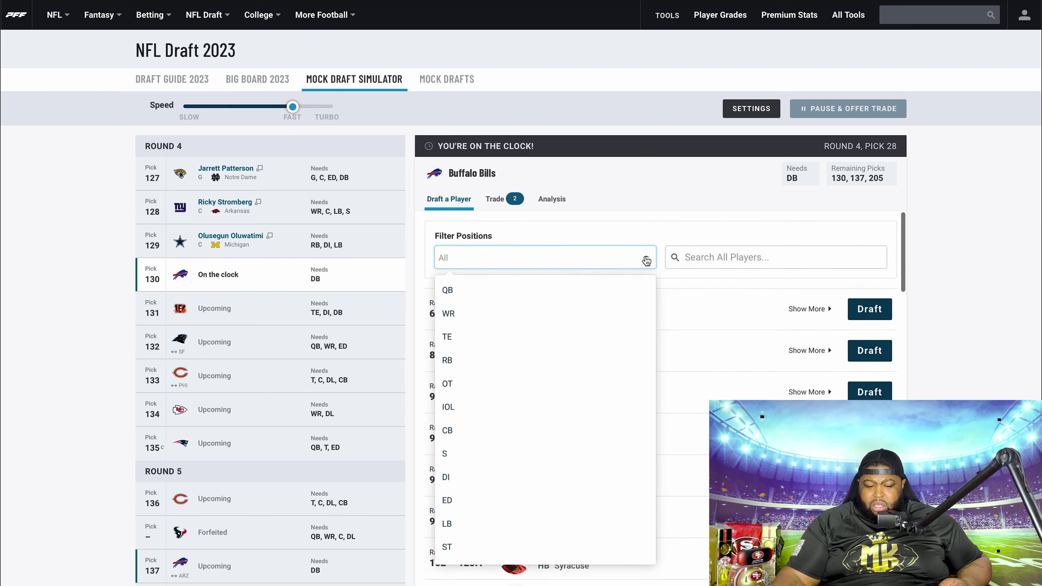
{"action": "left_click", "coordinate": [463, 527]}
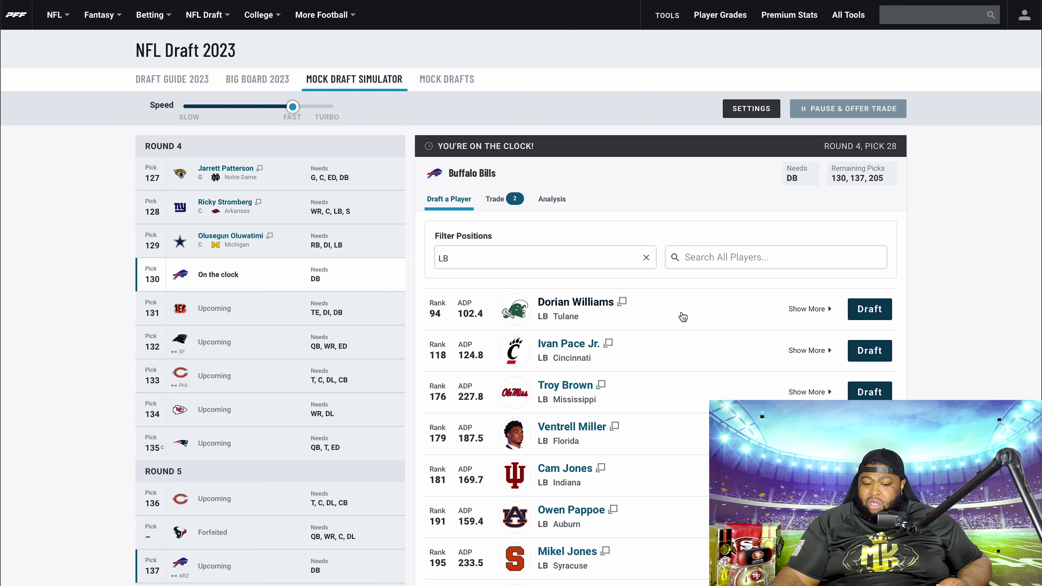
{"action": "left_click", "coordinate": [871, 312]}
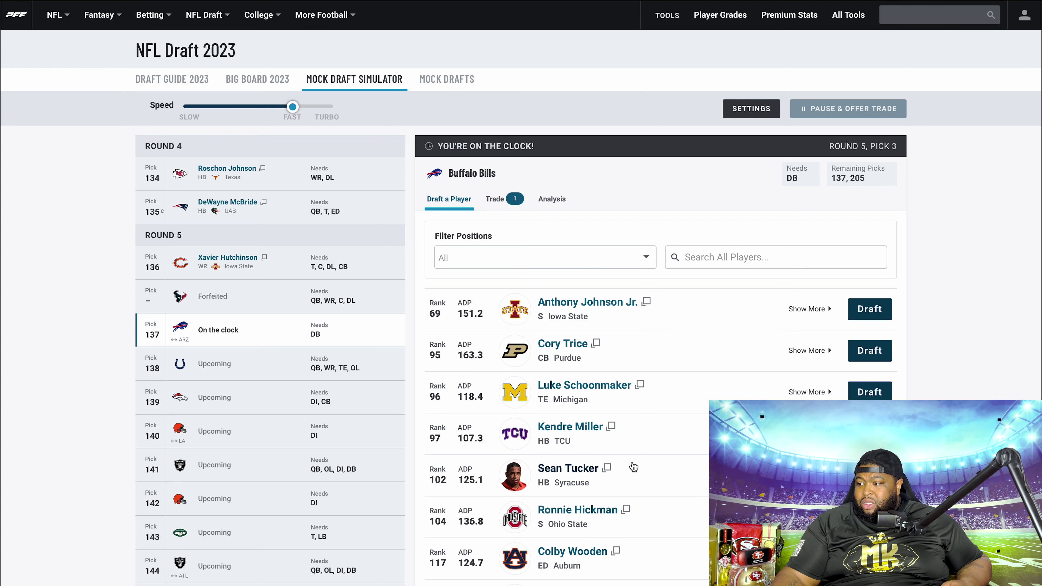
- Review the available IOL prospects for pick 137 using the position filter, and clear the filter
{"action": "scroll", "coordinate": [599, 410], "scroll_direction": "down", "scroll_amount": 1}
{"action": "scroll", "coordinate": [630, 285], "scroll_direction": "up", "scroll_amount": 1}
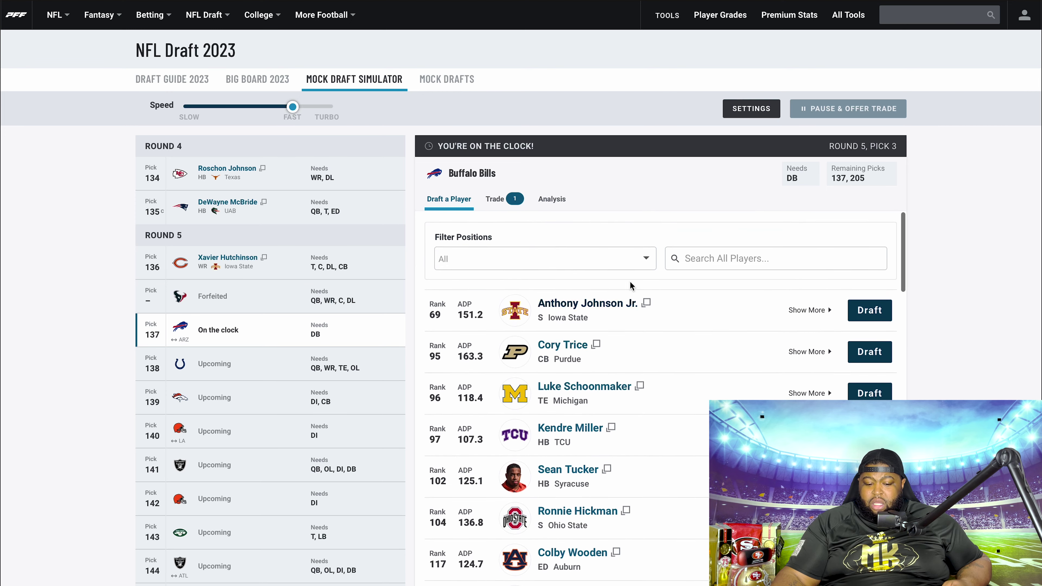
{"action": "left_click", "coordinate": [646, 262]}
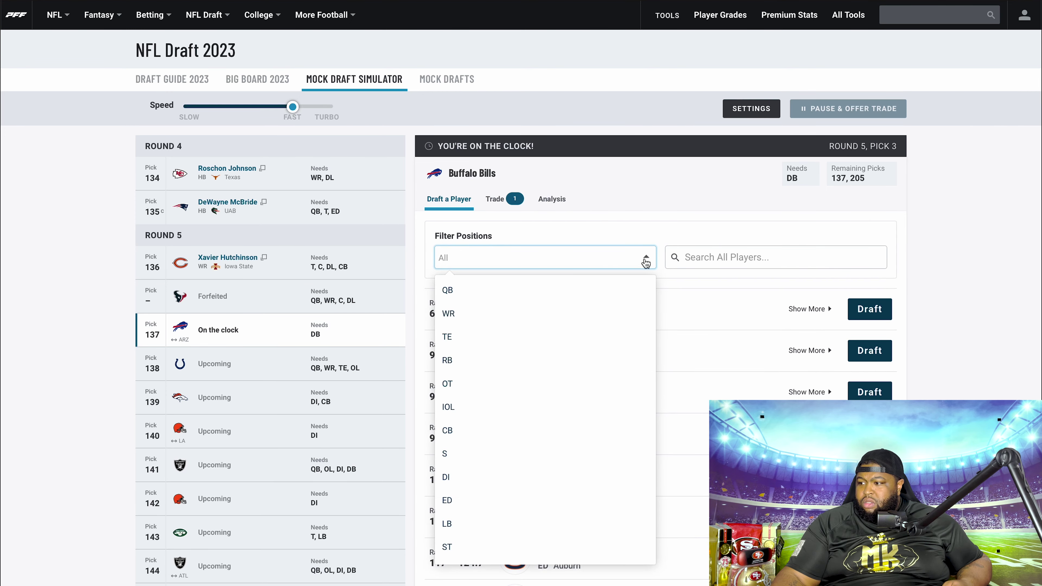
{"action": "left_click", "coordinate": [457, 406]}
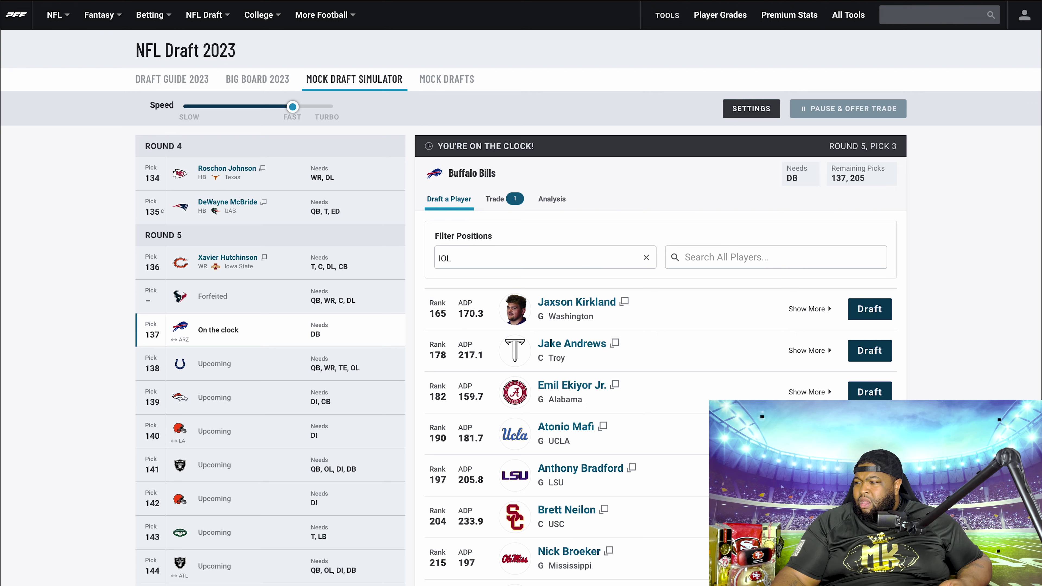
{"action": "left_click", "coordinate": [646, 258]}
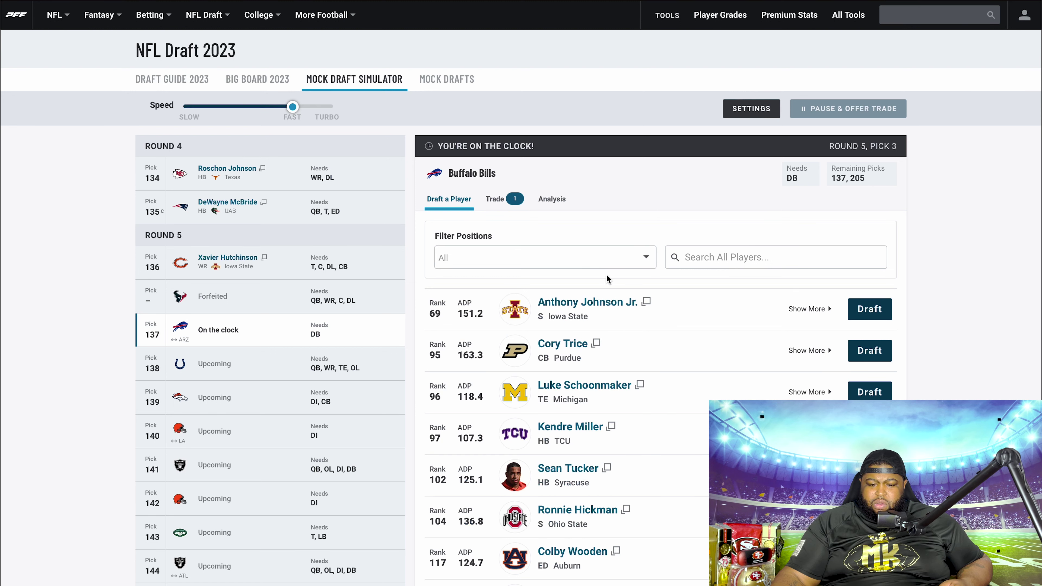
- Review the available OT prospects for pick 137 and reset the position filter to all players
{"action": "left_click", "coordinate": [598, 259]}
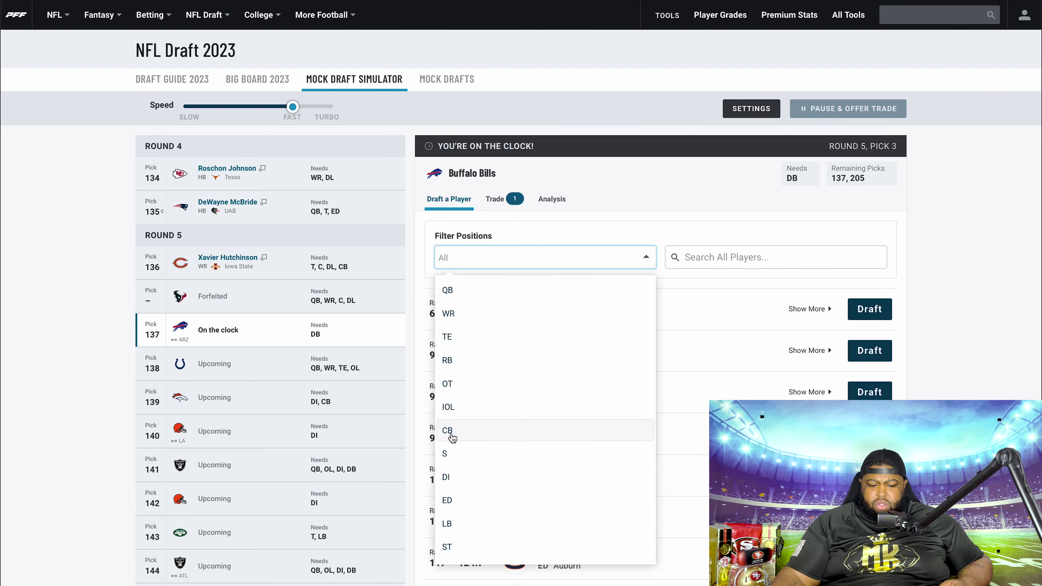
{"action": "left_click", "coordinate": [454, 385]}
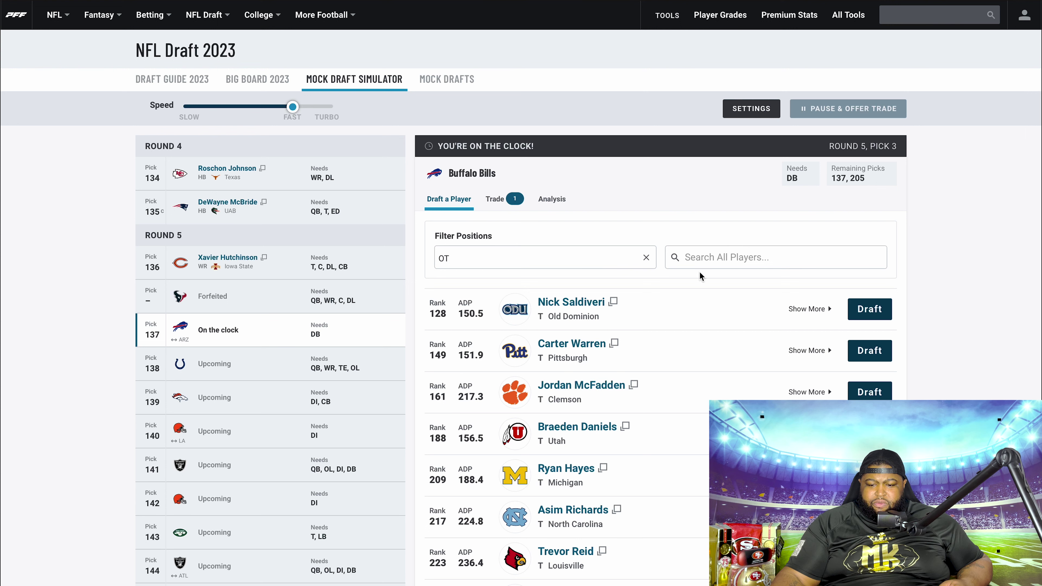
{"action": "left_click", "coordinate": [647, 259]}
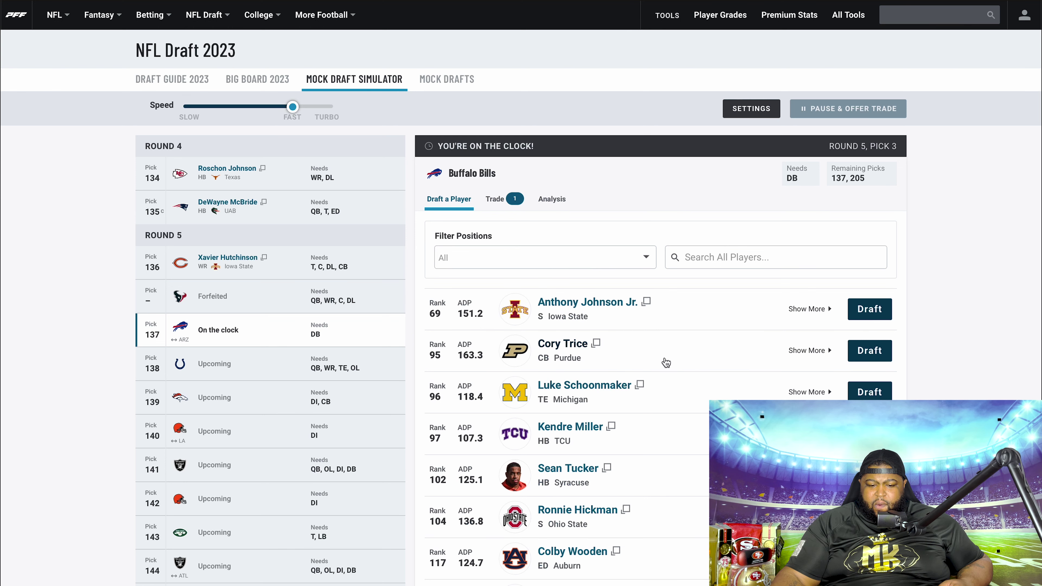
- Browse the unfiltered list of available players for a pick 137 candidate
{"action": "scroll", "coordinate": [666, 362], "scroll_direction": "down", "scroll_amount": 4}
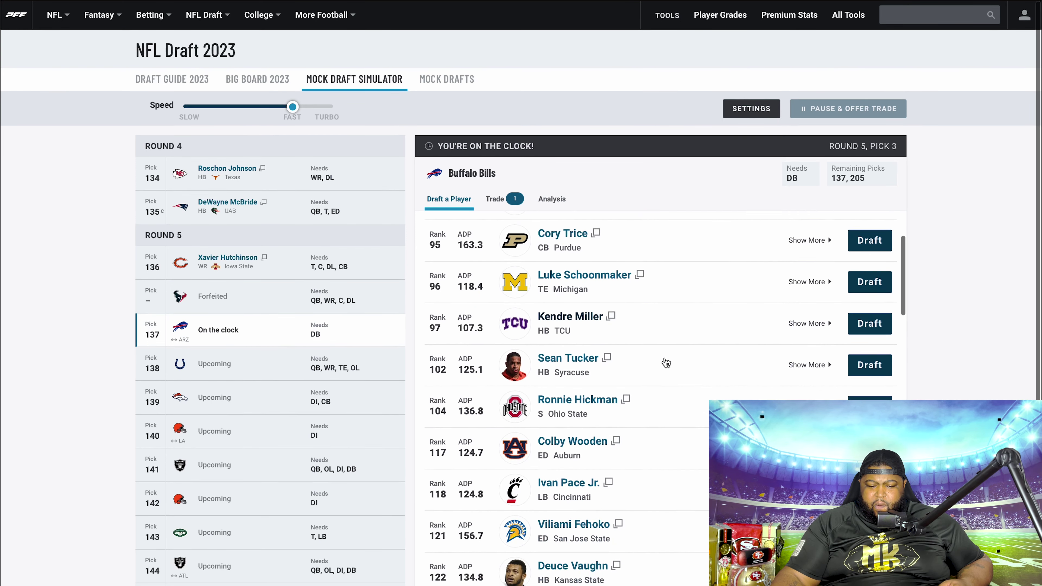
{"action": "scroll", "coordinate": [666, 363], "scroll_direction": "down", "scroll_amount": 2}
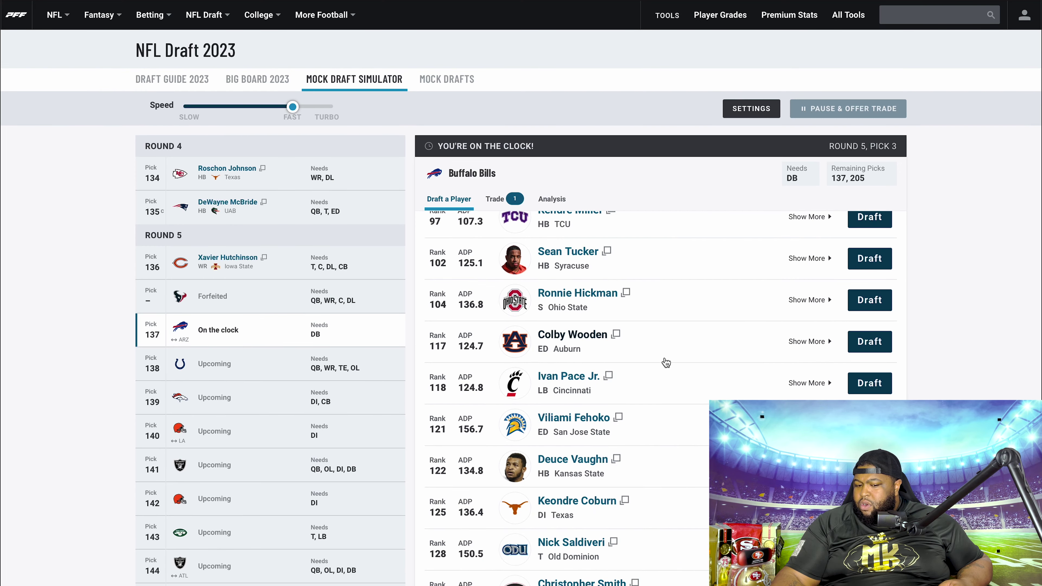
{"action": "scroll", "coordinate": [666, 363], "scroll_direction": "down", "scroll_amount": 1}
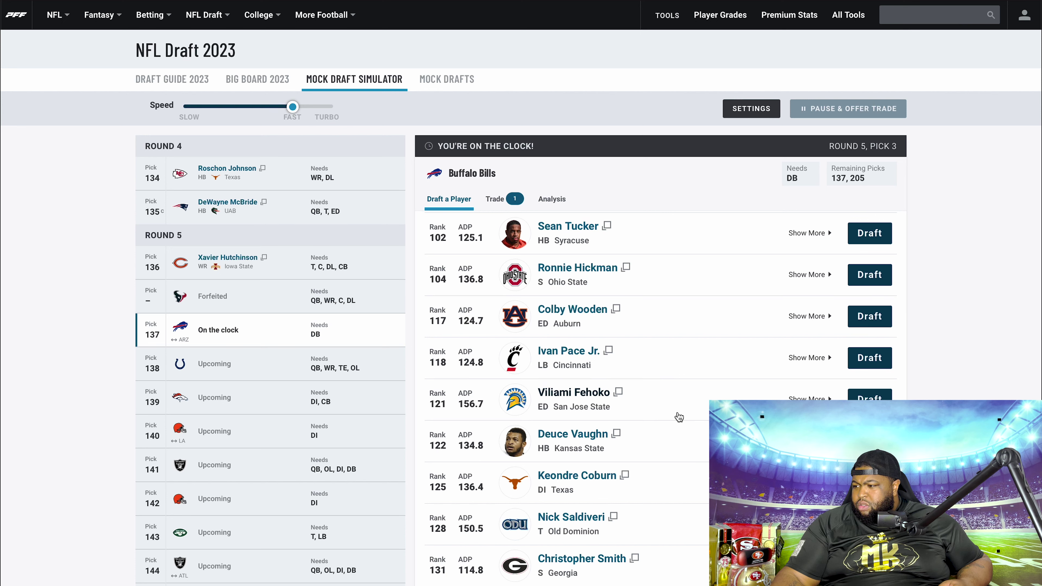
{"action": "scroll", "coordinate": [679, 417], "scroll_direction": "down", "scroll_amount": 2}
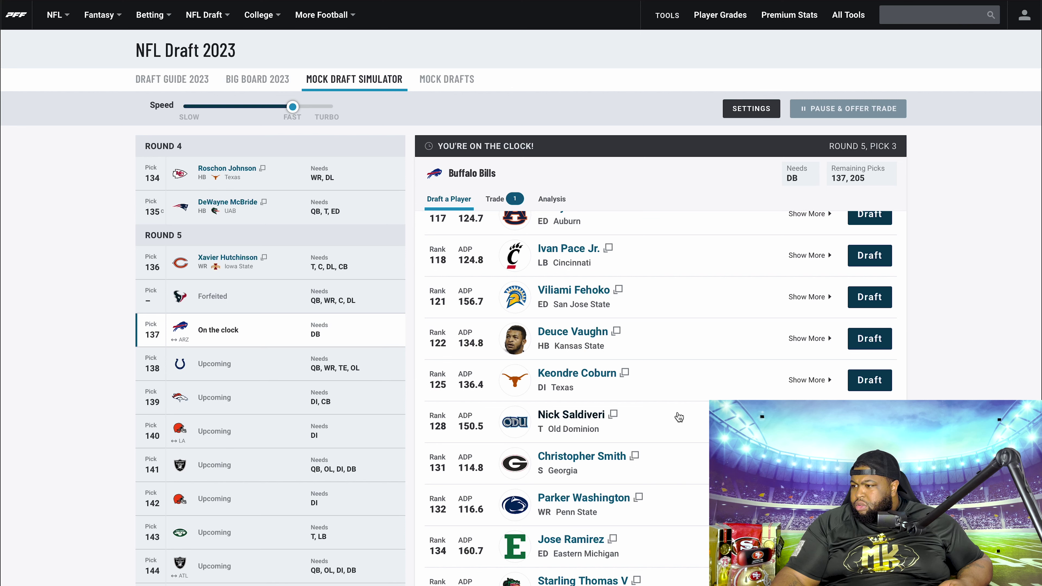
{"action": "scroll", "coordinate": [679, 418], "scroll_direction": "down", "scroll_amount": 3}
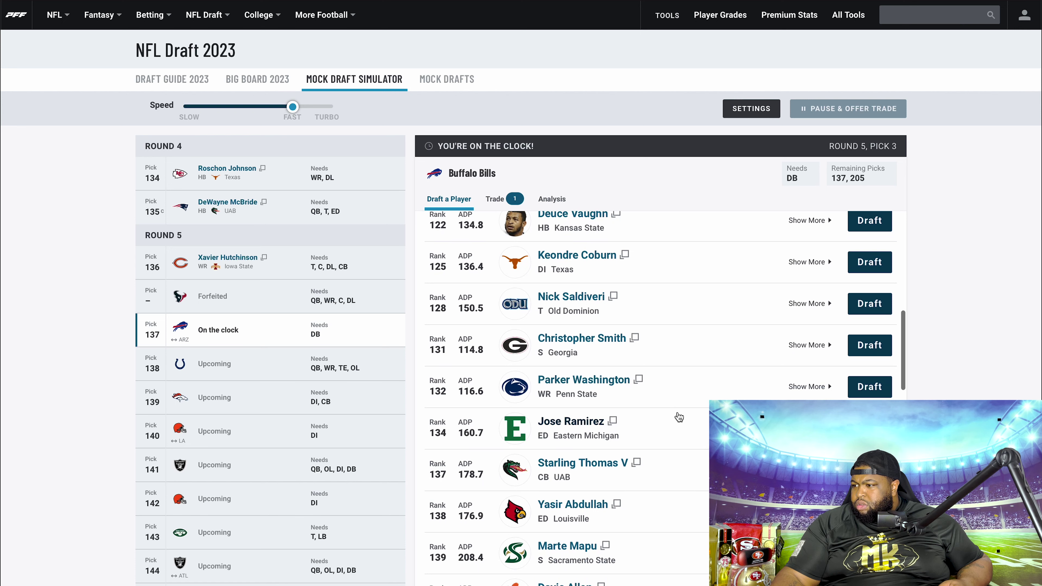
{"action": "scroll", "coordinate": [679, 418], "scroll_direction": "up", "scroll_amount": 10}
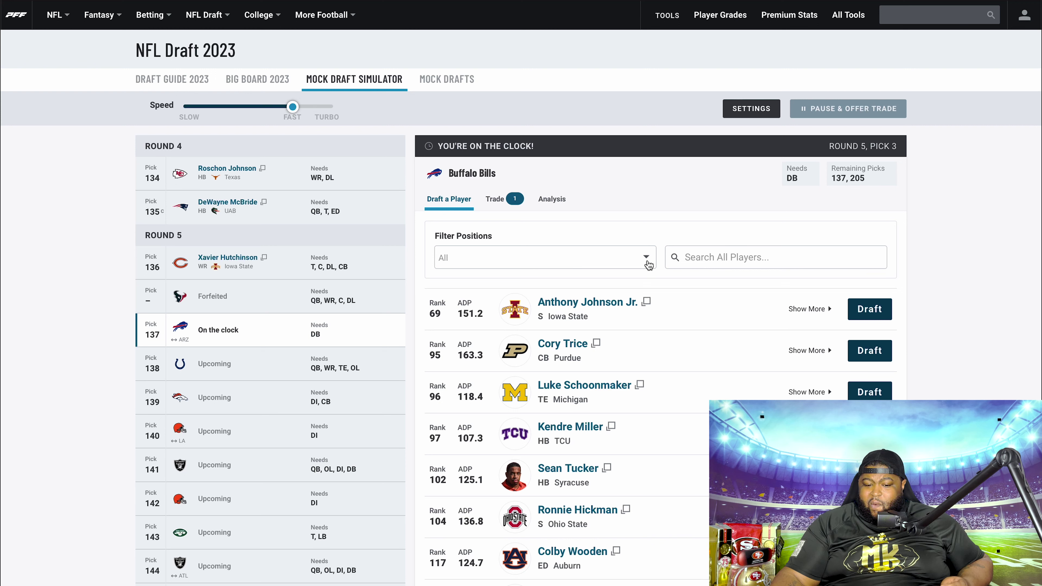
{"action": "left_click", "coordinate": [649, 262]}
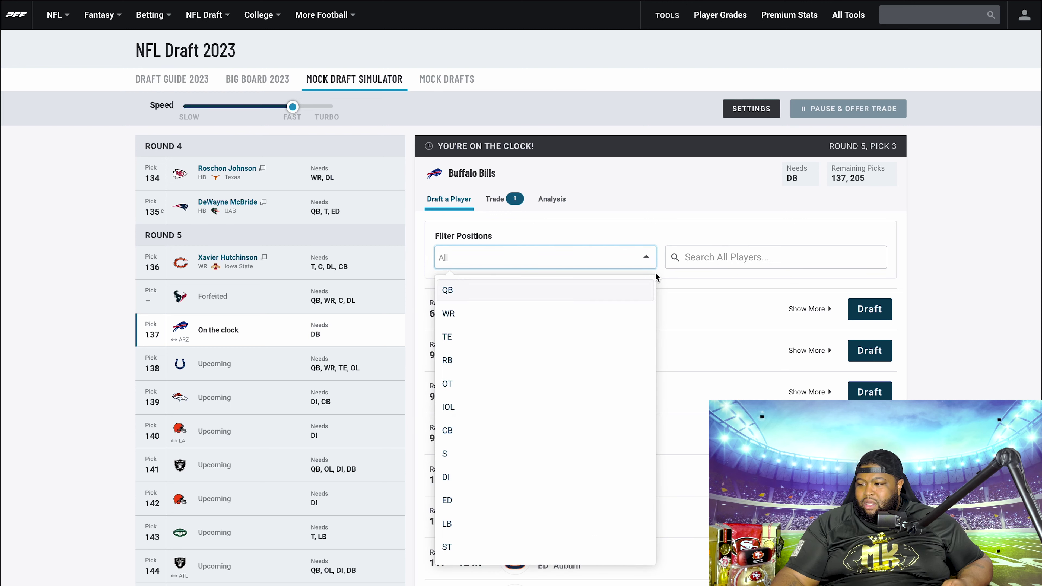
{"action": "left_click", "coordinate": [672, 203]}
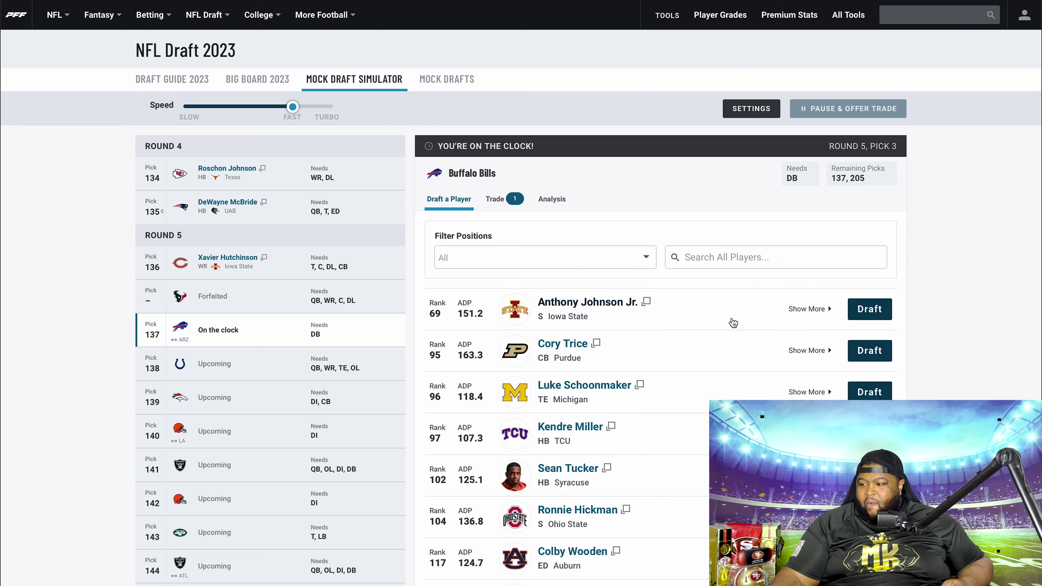
- Recheck the OT prospects, and switch the position filter to IOL to compare the interior linemen
{"action": "left_click", "coordinate": [646, 258]}
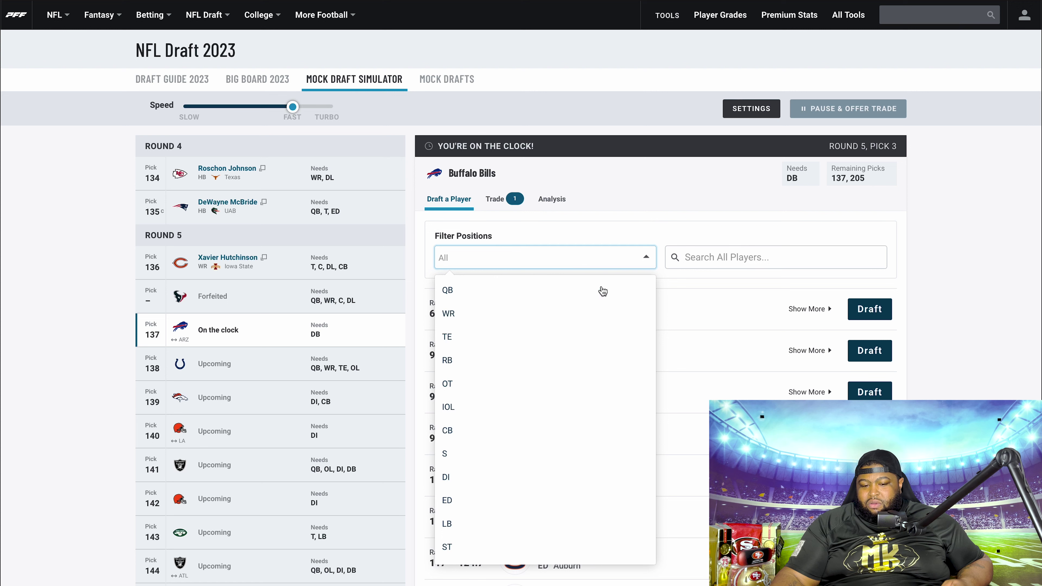
{"action": "left_click", "coordinate": [459, 385]}
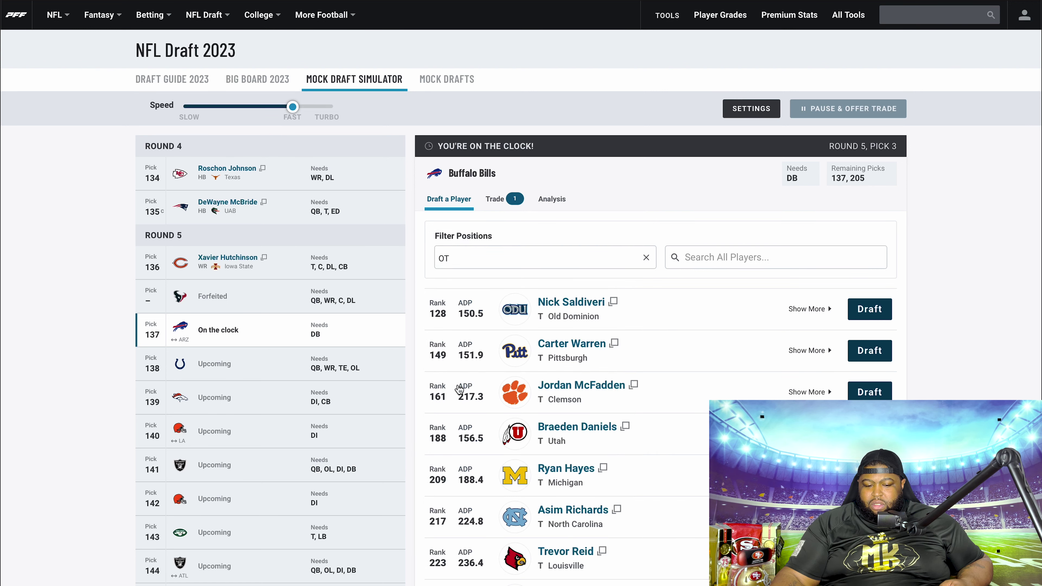
{"action": "left_click", "coordinate": [647, 257]}
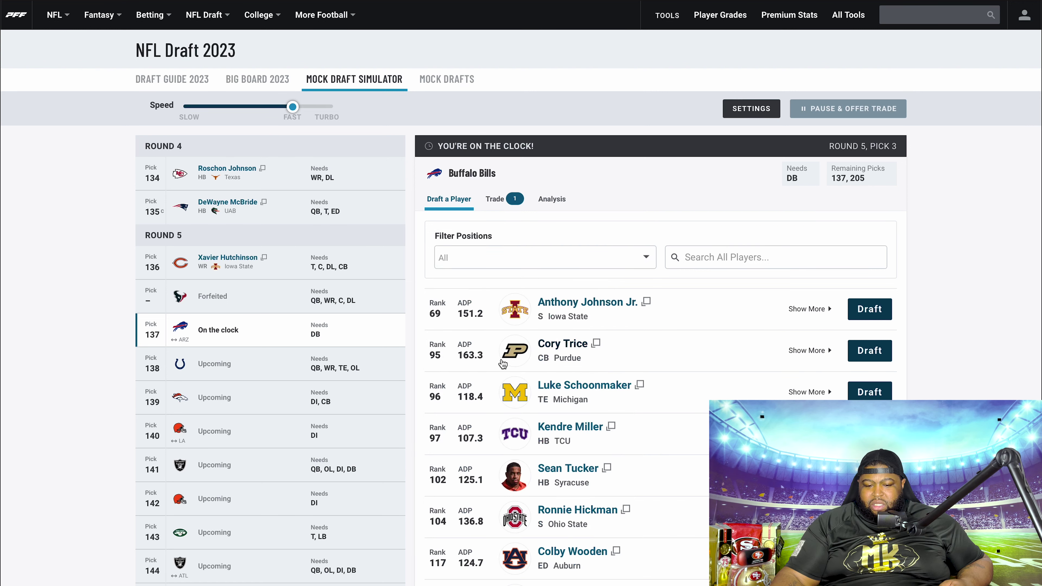
{"action": "left_click", "coordinate": [629, 263]}
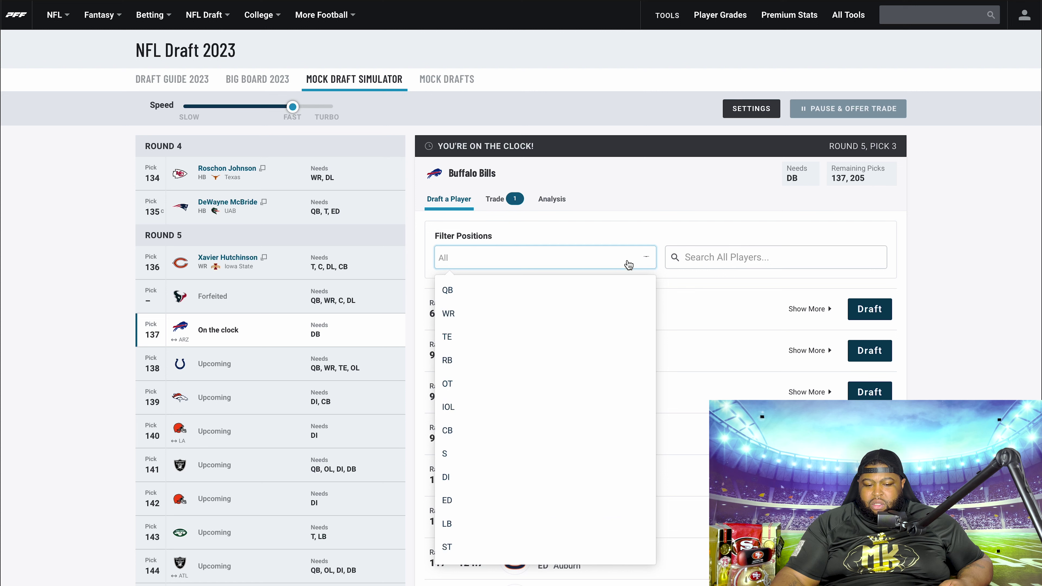
{"action": "left_click", "coordinate": [455, 408]}
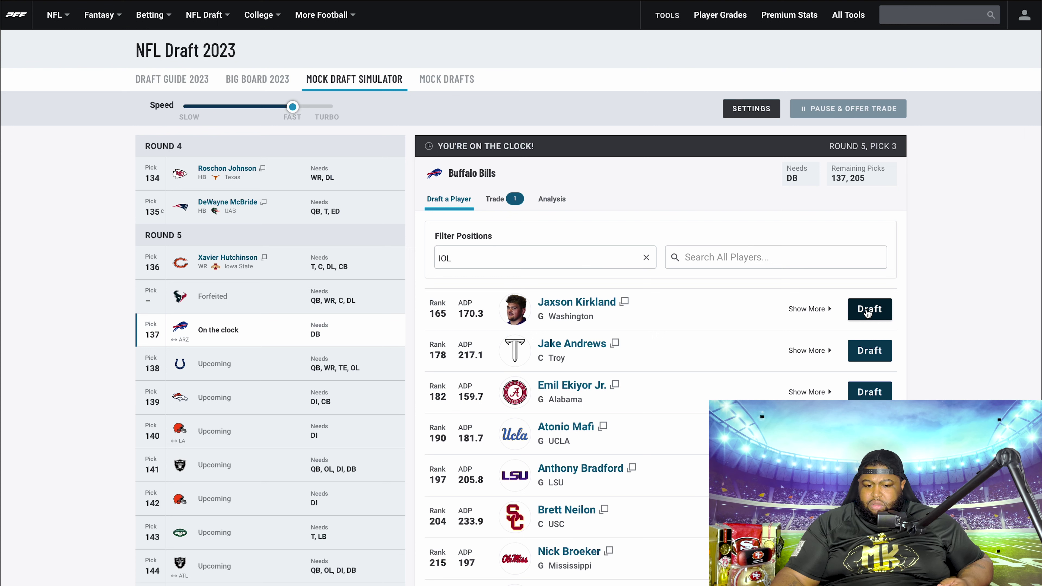
- Set up a trade offering pick 137 to the Washington Commanders for picks 150 and 215, and return to the player list
{"action": "left_click", "coordinate": [505, 202]}
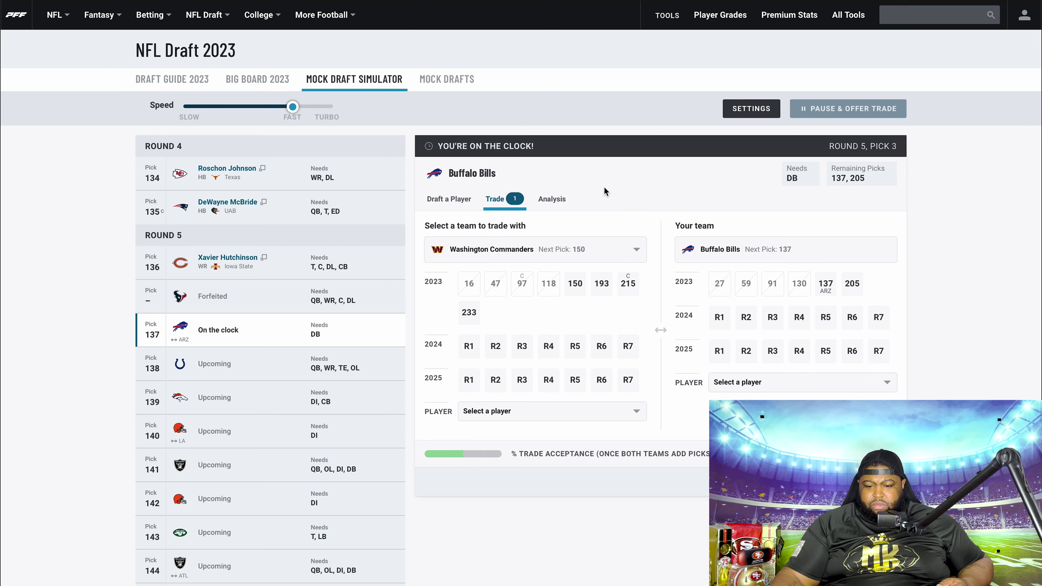
{"action": "left_click", "coordinate": [829, 289]}
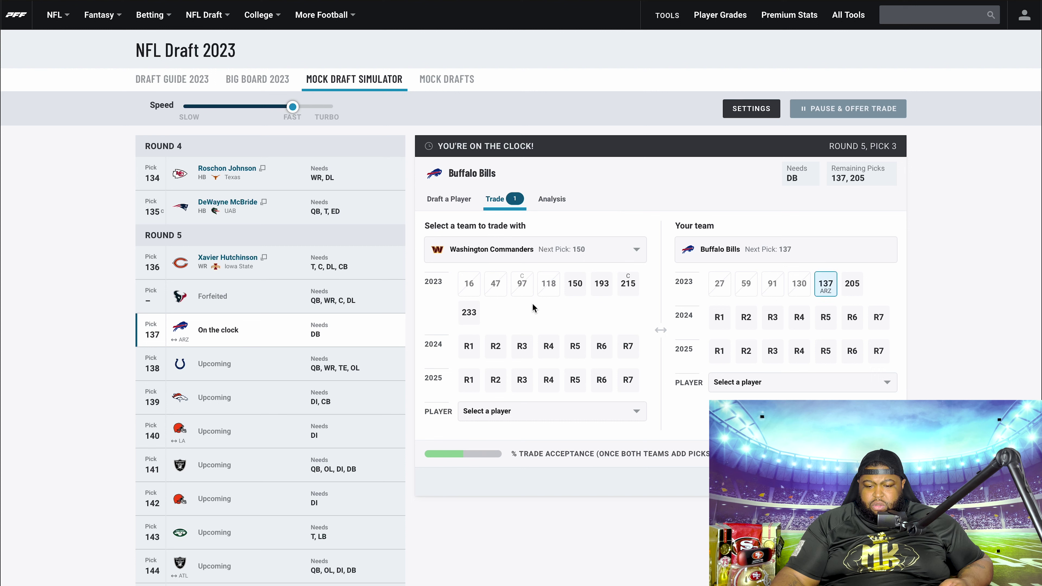
{"action": "left_click", "coordinate": [575, 285]}
{"action": "left_click", "coordinate": [602, 287]}
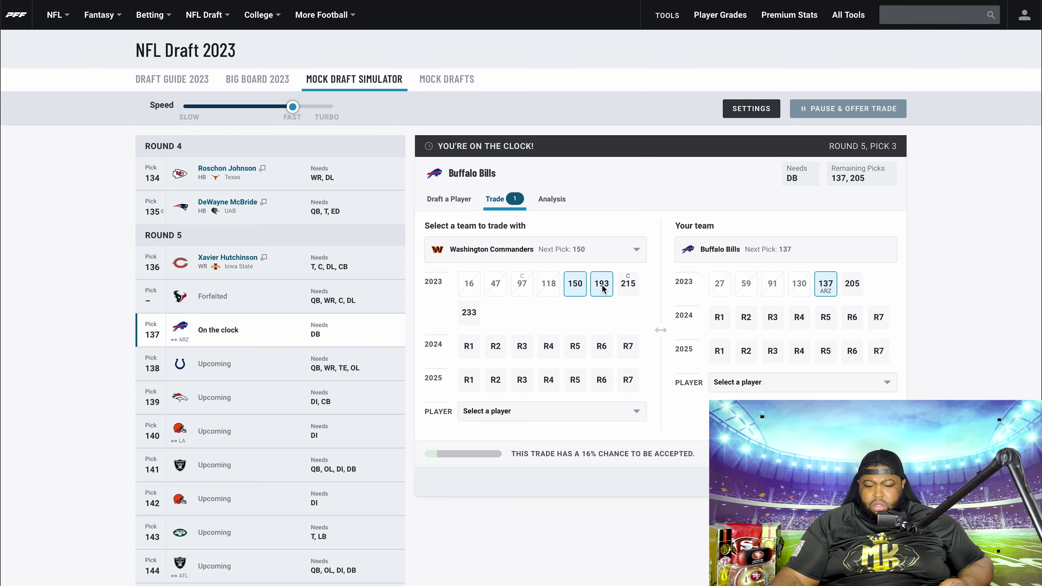
{"action": "left_click", "coordinate": [602, 288]}
{"action": "left_click", "coordinate": [630, 286]}
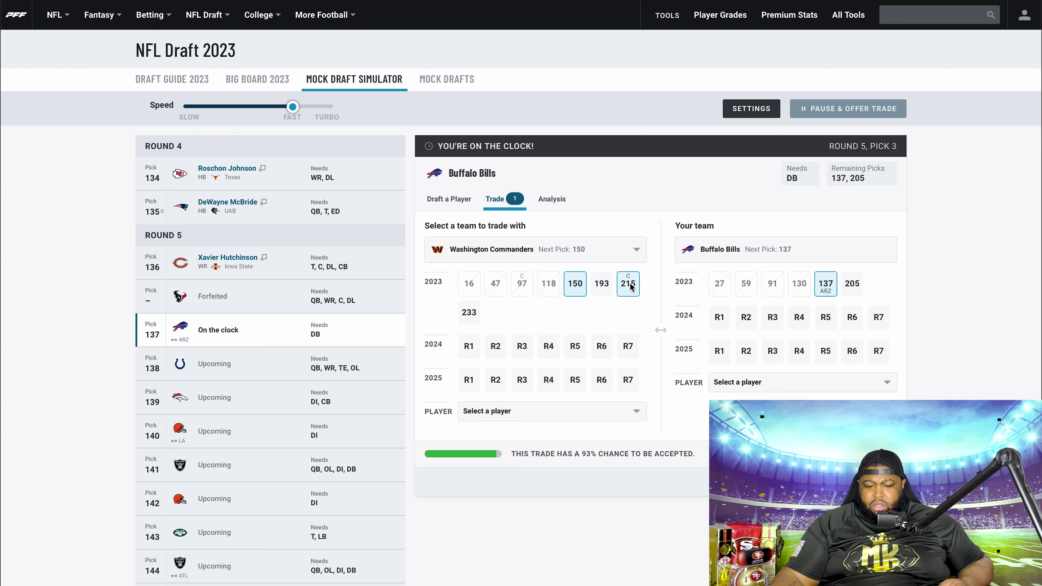
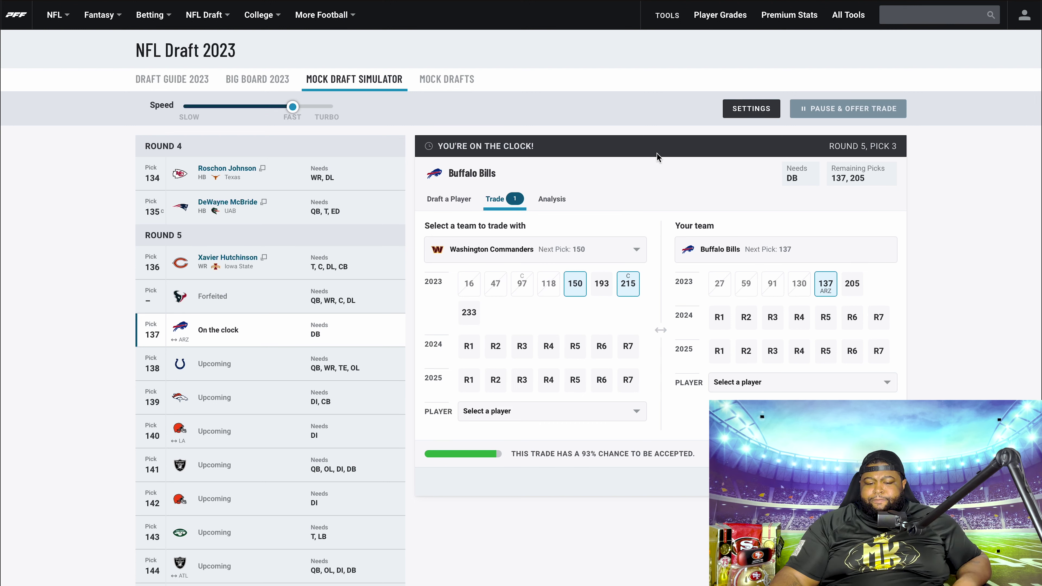
{"action": "left_click", "coordinate": [451, 202]}
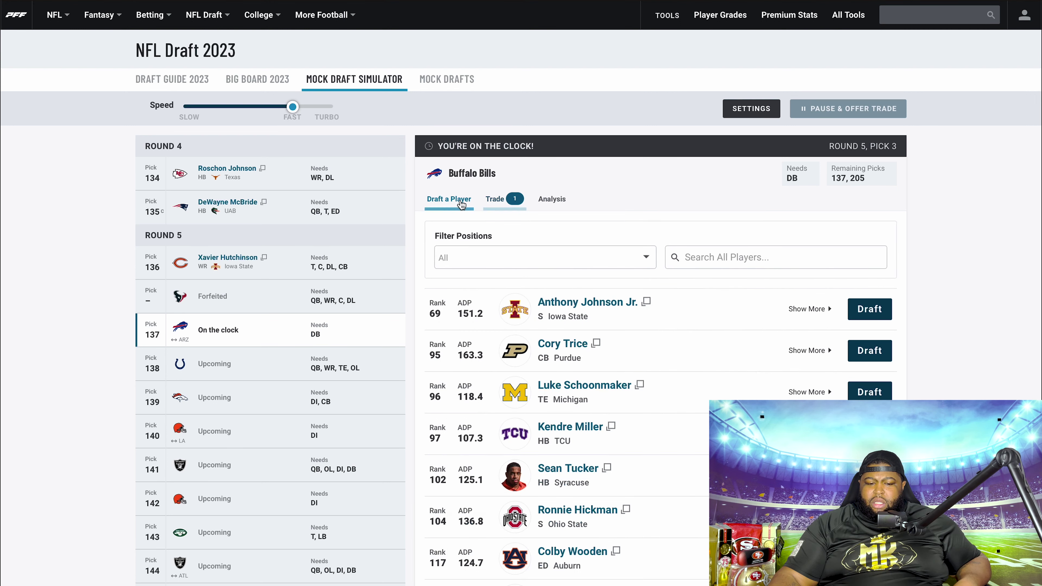
- Look through the available players at all positions, down to about rank 146, to weigh the options for pick 137
{"action": "scroll", "coordinate": [591, 384], "scroll_direction": "up", "scroll_amount": 1}
{"action": "scroll", "coordinate": [590, 384], "scroll_direction": "down", "scroll_amount": 1}
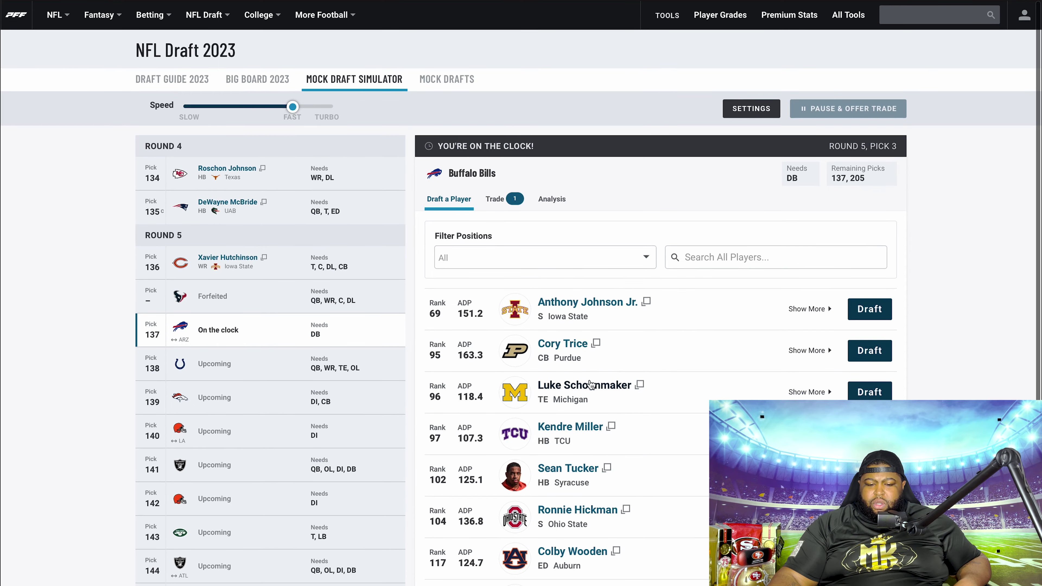
{"action": "scroll", "coordinate": [597, 394], "scroll_direction": "down", "scroll_amount": 3}
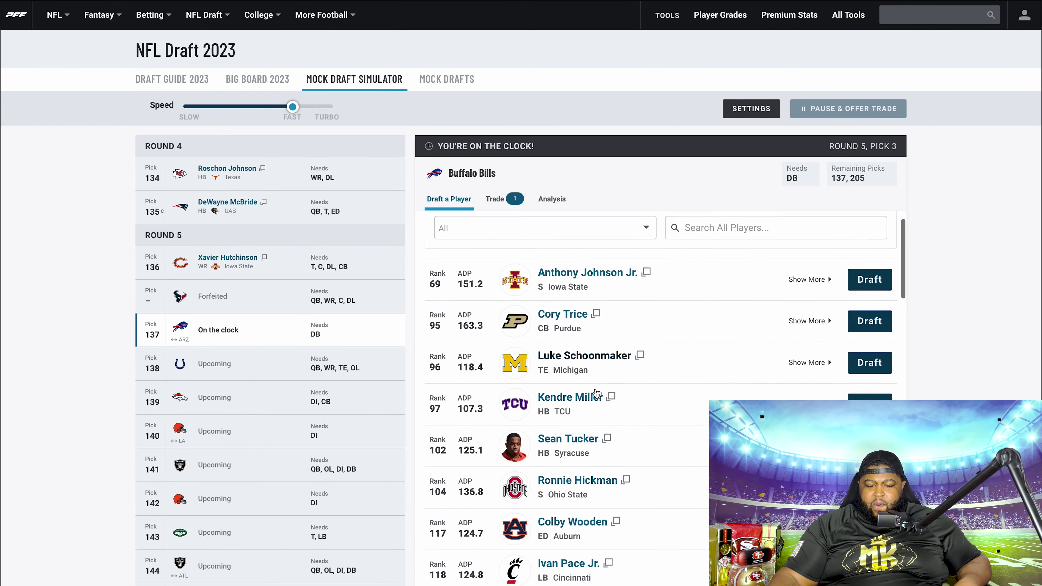
{"action": "scroll", "coordinate": [597, 394], "scroll_direction": "down", "scroll_amount": 1}
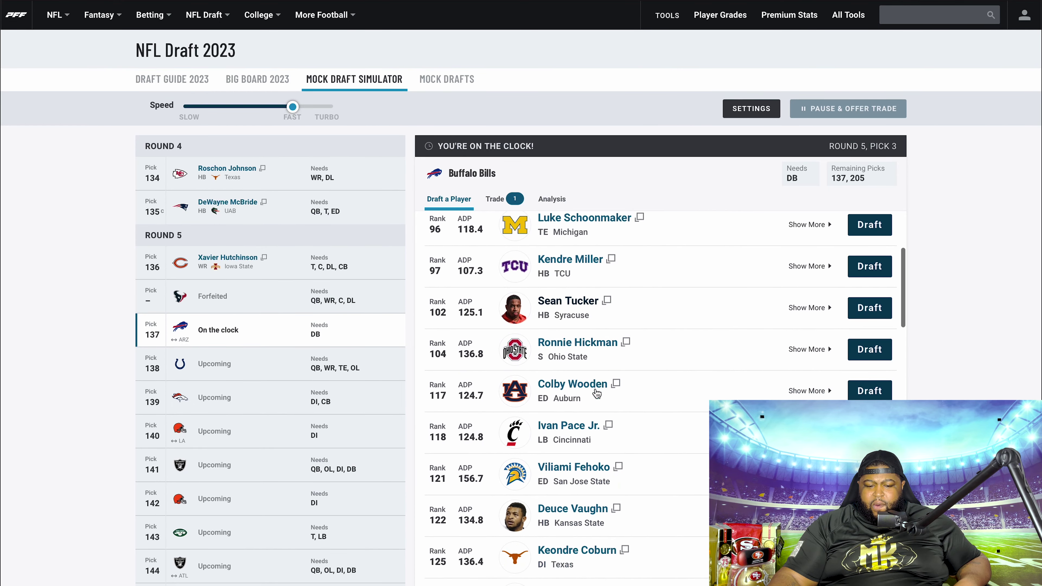
{"action": "scroll", "coordinate": [597, 393], "scroll_direction": "up", "scroll_amount": 2}
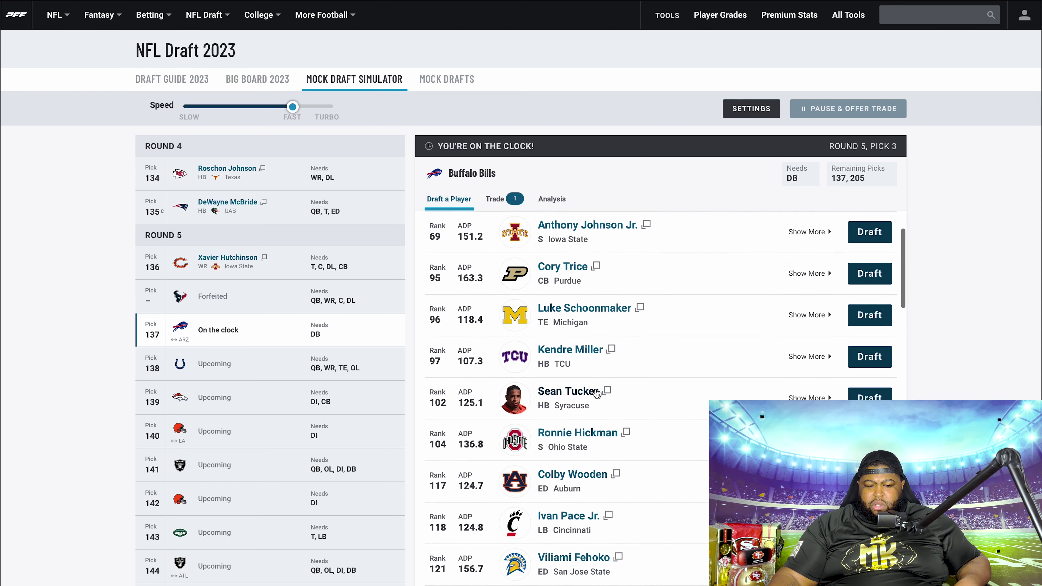
{"action": "scroll", "coordinate": [597, 394], "scroll_direction": "down", "scroll_amount": 1}
{"action": "scroll", "coordinate": [598, 393], "scroll_direction": "down", "scroll_amount": 1}
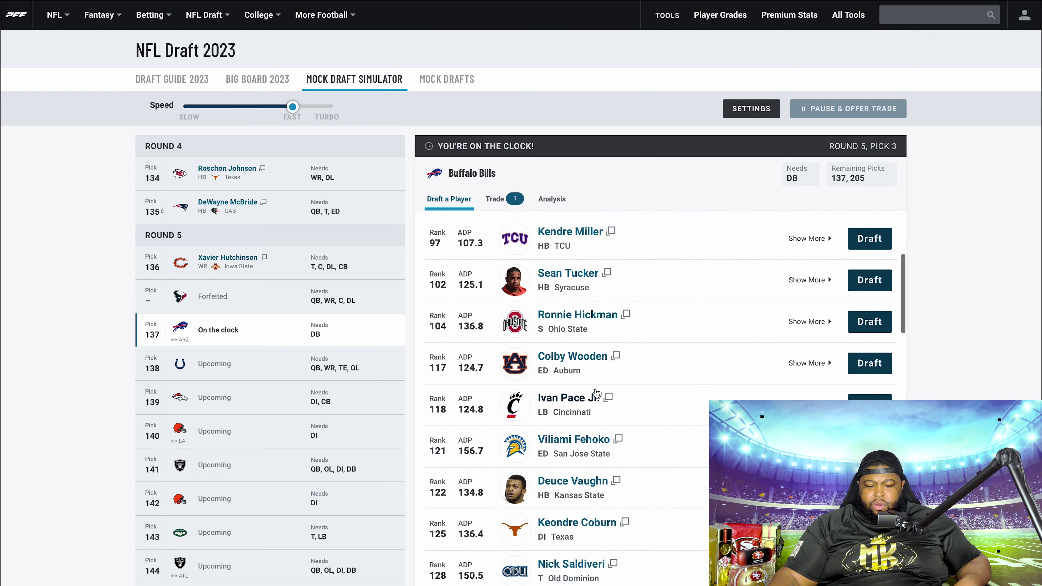
{"action": "scroll", "coordinate": [597, 394], "scroll_direction": "down", "scroll_amount": 2}
{"action": "scroll", "coordinate": [597, 394], "scroll_direction": "down", "scroll_amount": 3}
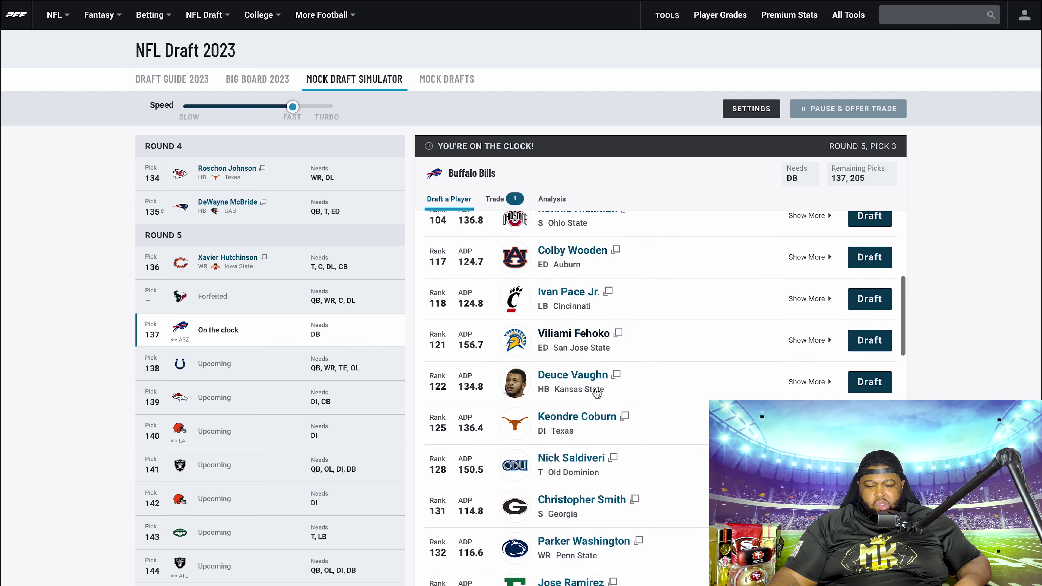
{"action": "scroll", "coordinate": [597, 393], "scroll_direction": "down", "scroll_amount": 2}
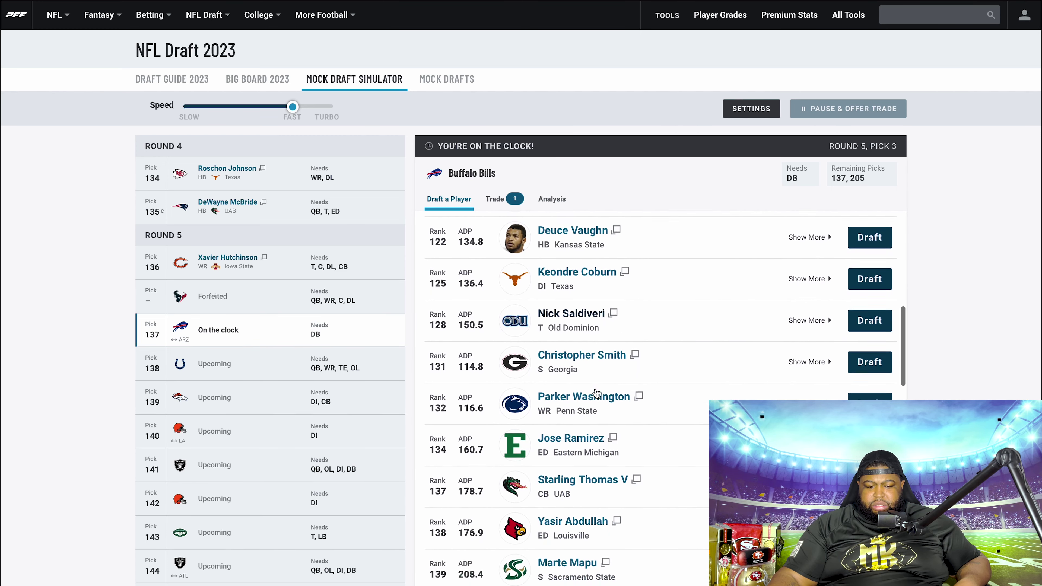
{"action": "scroll", "coordinate": [595, 389], "scroll_direction": "down", "scroll_amount": 1}
{"action": "scroll", "coordinate": [596, 389], "scroll_direction": "down", "scroll_amount": 1}
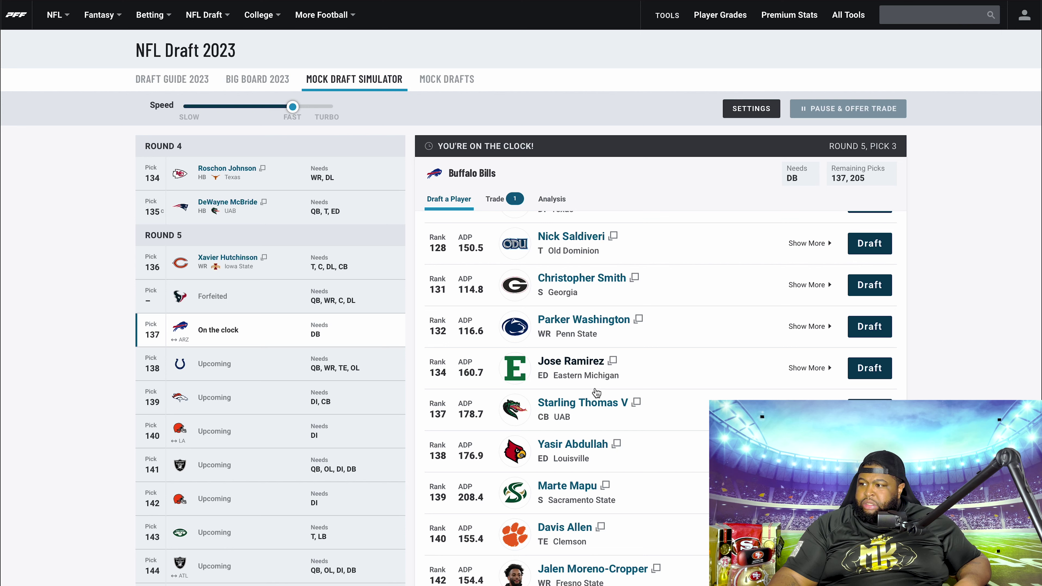
{"action": "scroll", "coordinate": [597, 393], "scroll_direction": "down", "scroll_amount": 1}
{"action": "scroll", "coordinate": [597, 393], "scroll_direction": "down", "scroll_amount": 2}
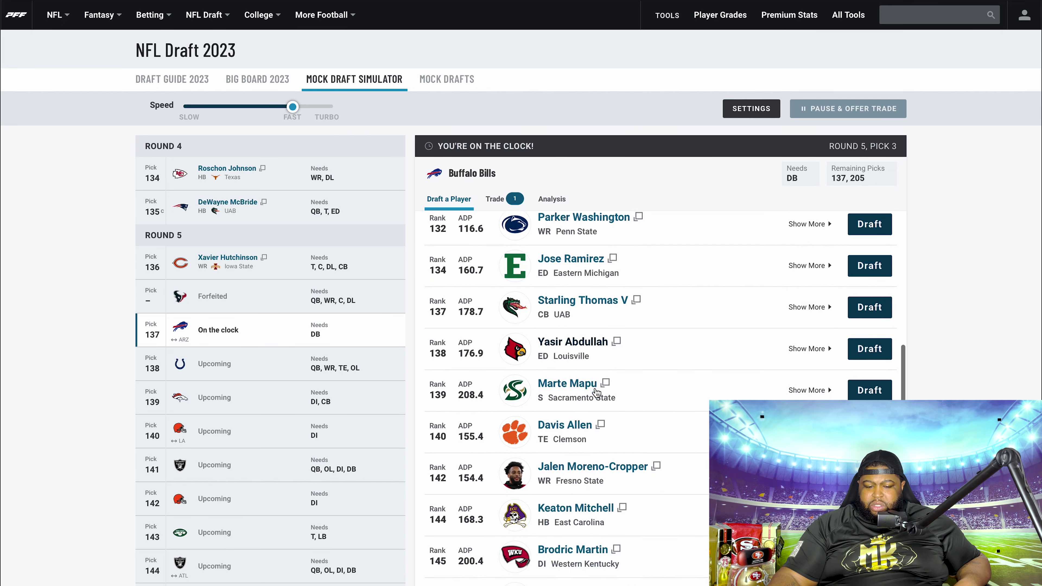
{"action": "scroll", "coordinate": [596, 393], "scroll_direction": "down", "scroll_amount": 1}
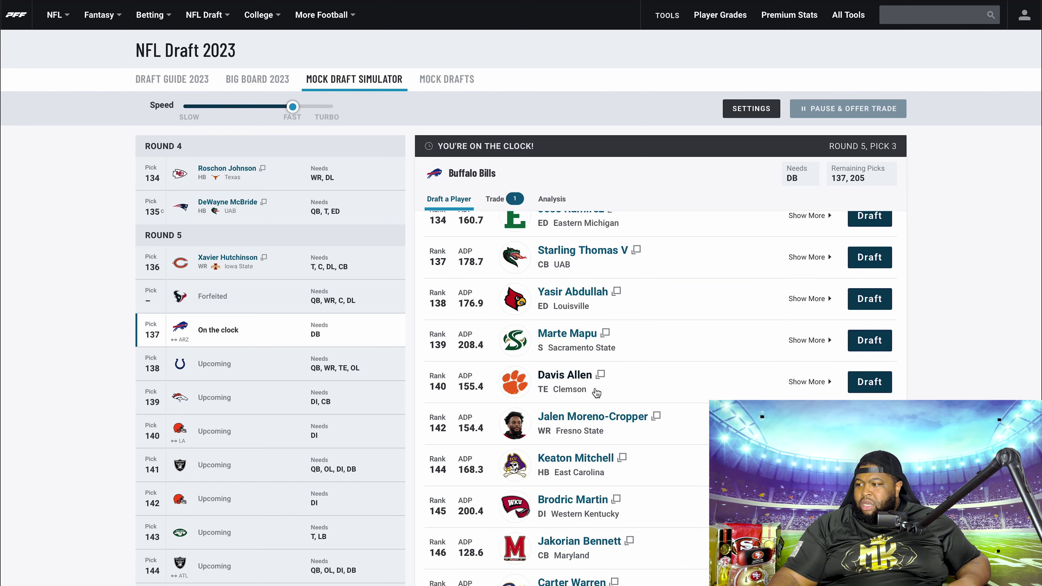
- Draft Michigan tight end Luke Schoonmaker for the Bills with pick 137
{"action": "scroll", "coordinate": [597, 393], "scroll_direction": "up", "scroll_amount": 10}
{"action": "scroll", "coordinate": [534, 287], "scroll_direction": "up", "scroll_amount": 5}
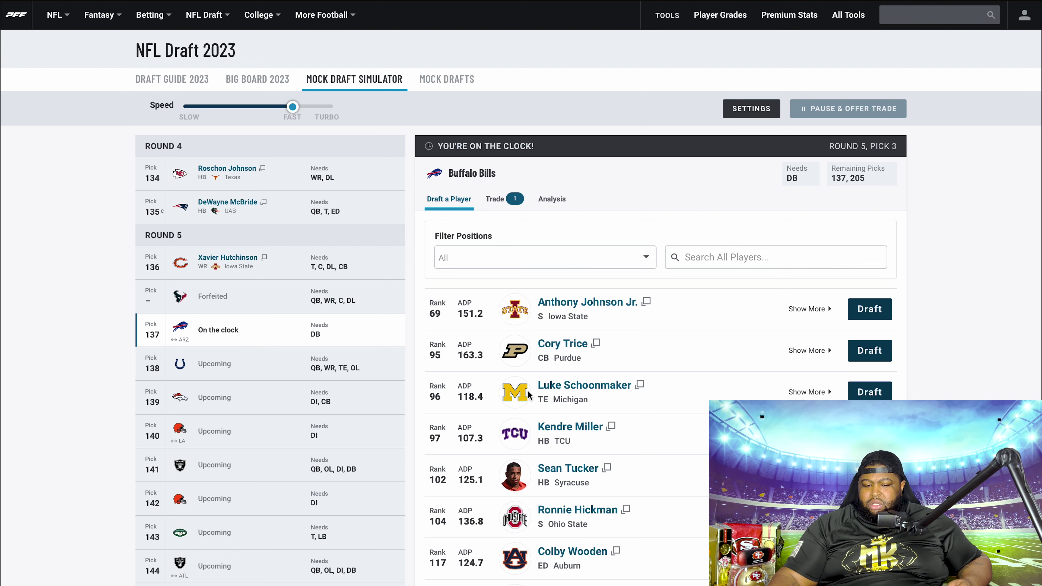
{"action": "left_click", "coordinate": [867, 395]}
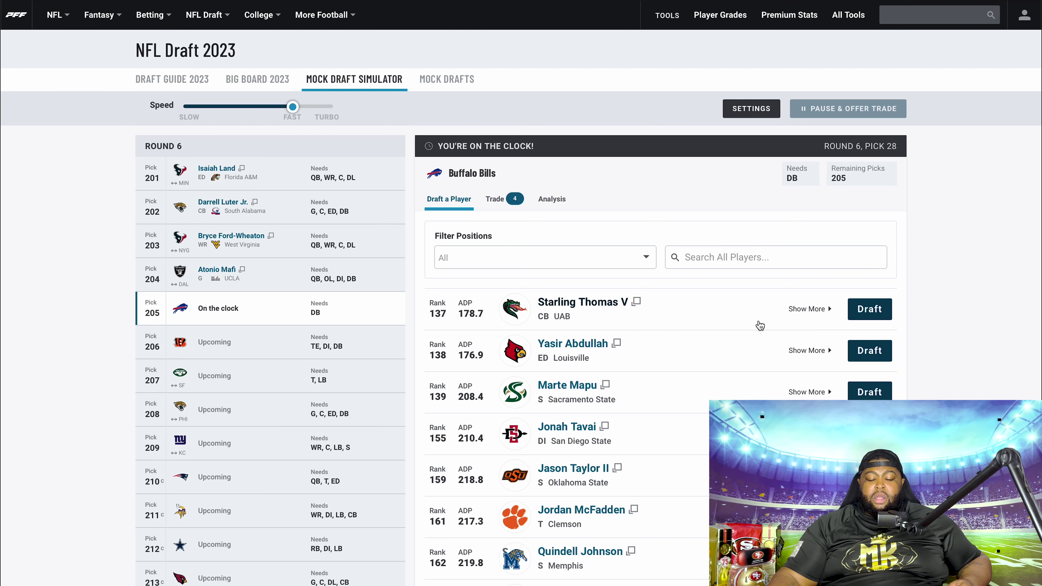
- Check the available TE and IOL prospects for pick 205, and reset the position filter to all players
{"action": "left_click", "coordinate": [645, 260]}
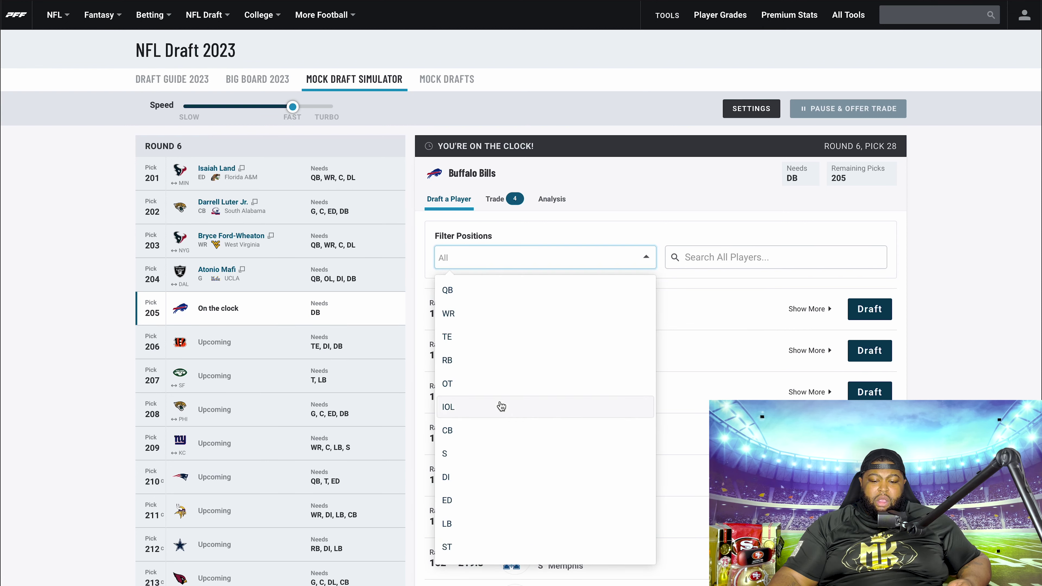
{"action": "left_click", "coordinate": [463, 338]}
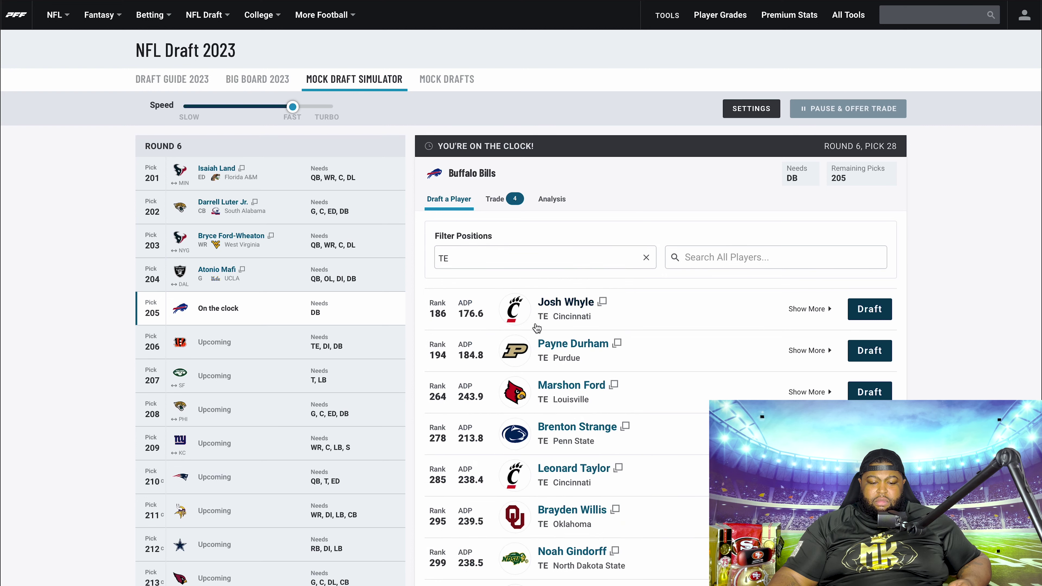
{"action": "left_click", "coordinate": [647, 257]}
{"action": "left_click", "coordinate": [646, 259]}
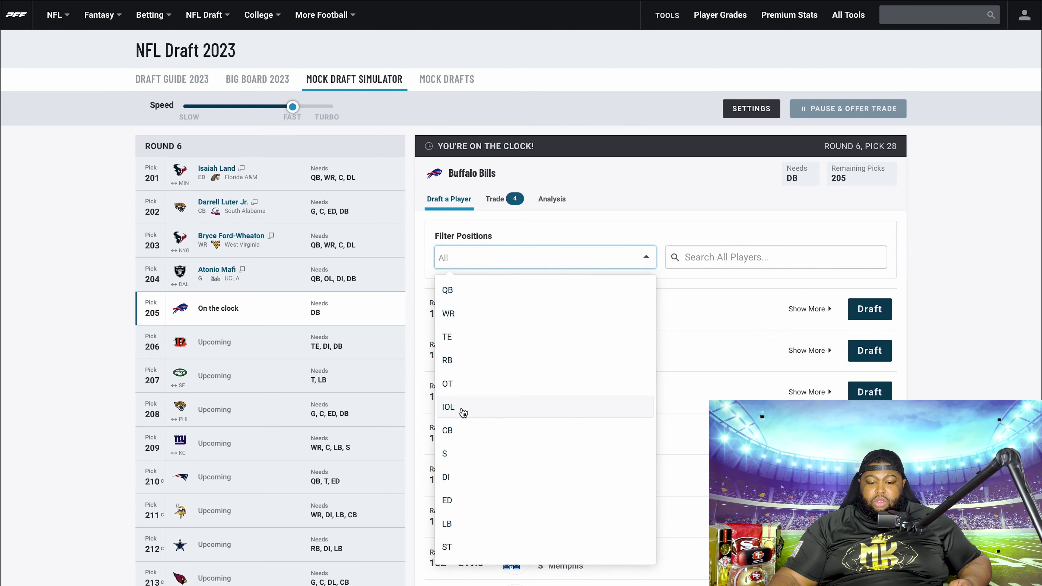
{"action": "left_click", "coordinate": [478, 407]}
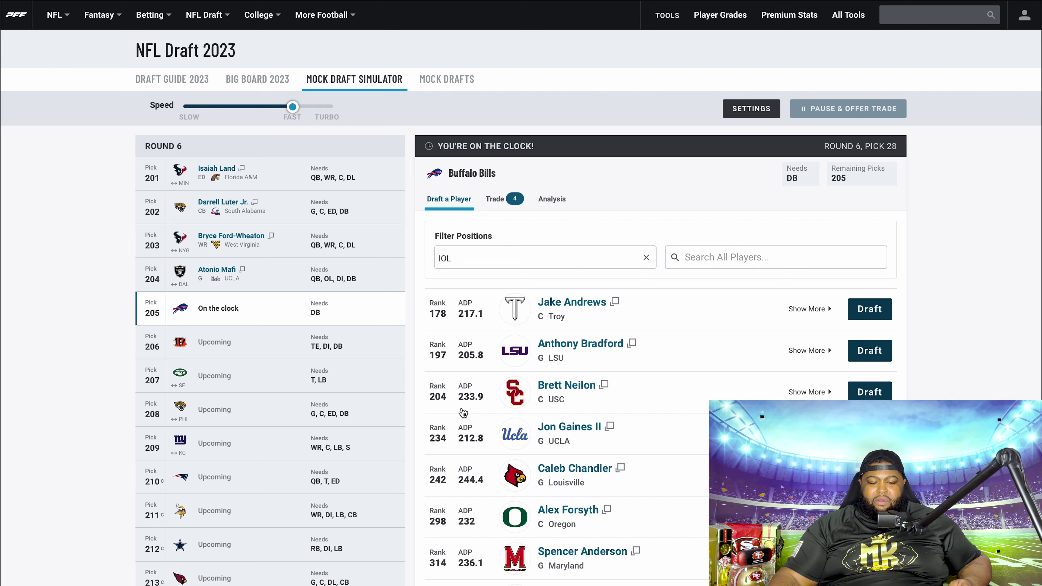
{"action": "left_click", "coordinate": [647, 258]}
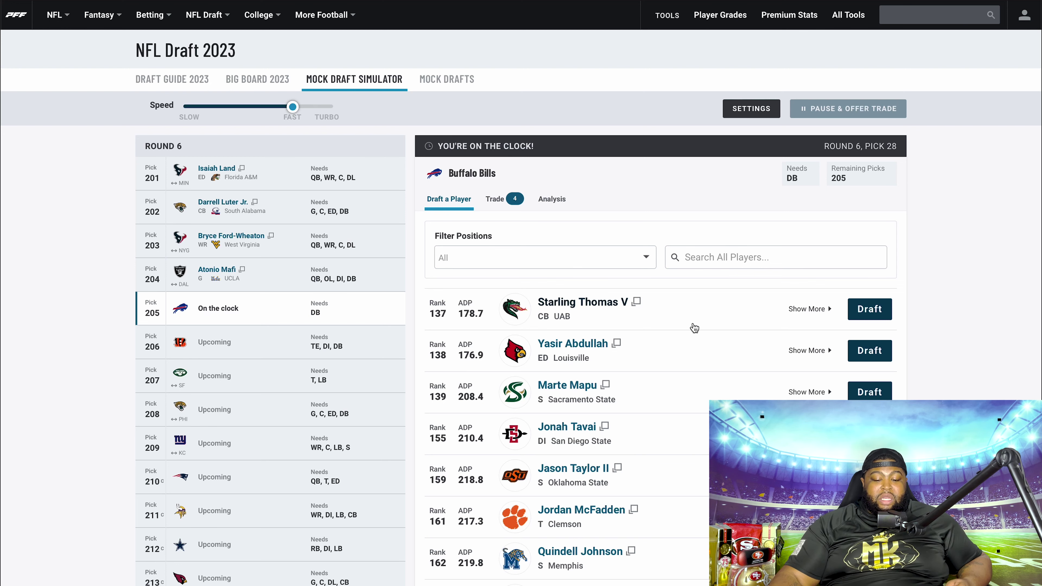
- Check the player profile of Clemson tackle Jordan McFadden and draft him with pick 205
{"action": "scroll", "coordinate": [685, 419], "scroll_direction": "down", "scroll_amount": 3}
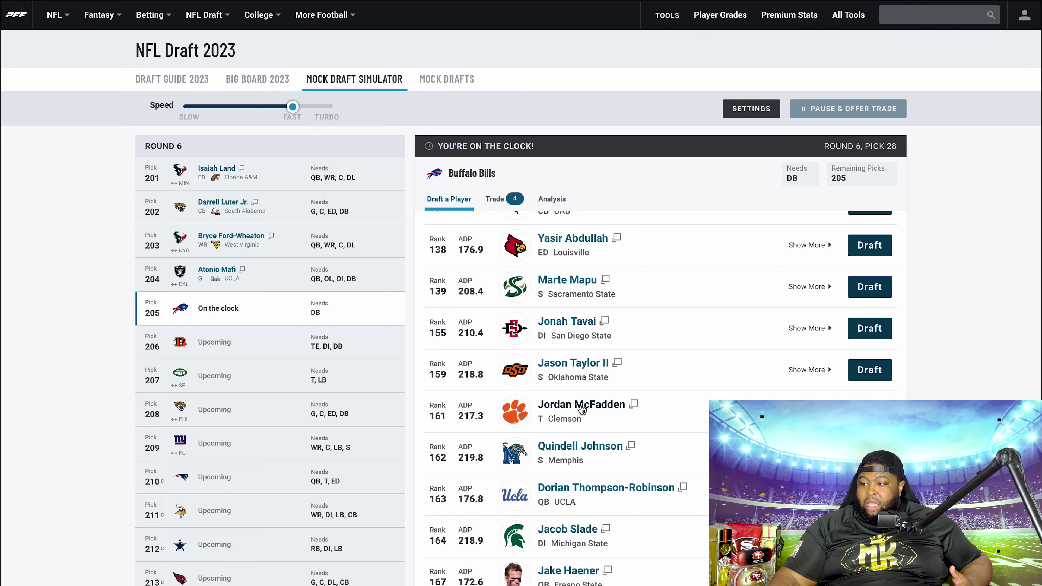
{"action": "left_click", "coordinate": [582, 406]}
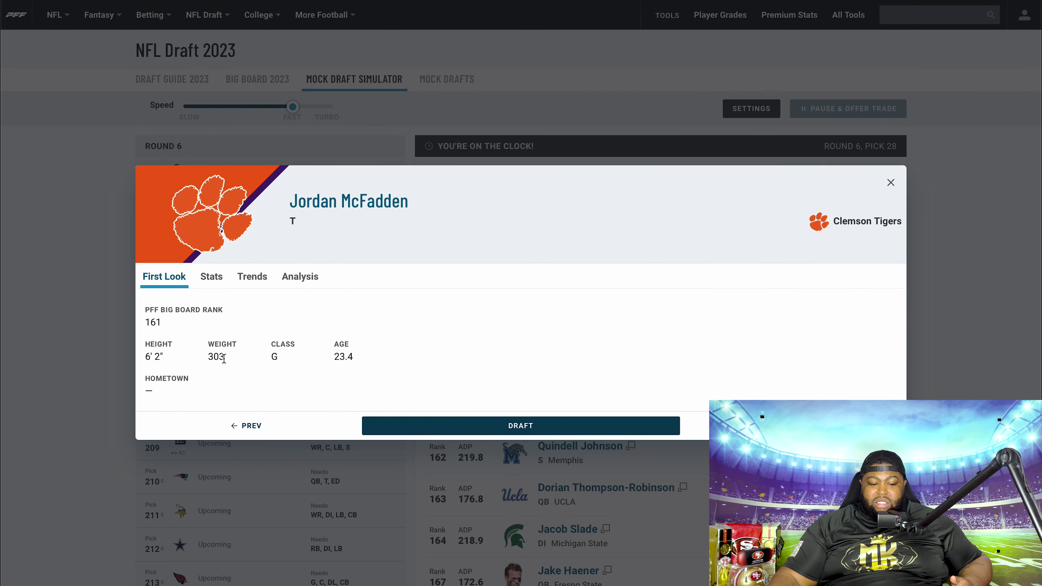
{"action": "left_click", "coordinate": [892, 184]}
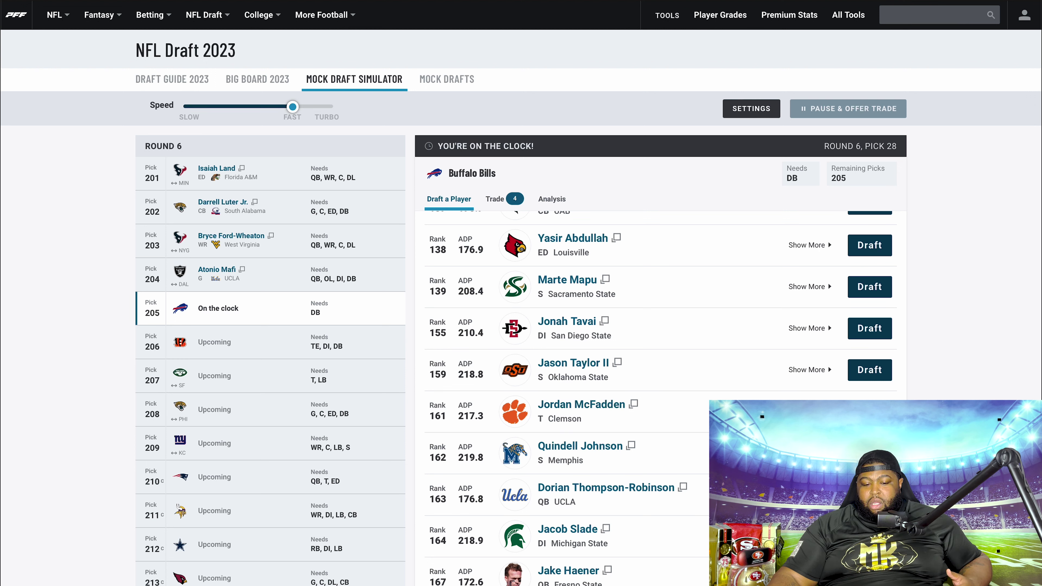
{"action": "left_click", "coordinate": [870, 411]}
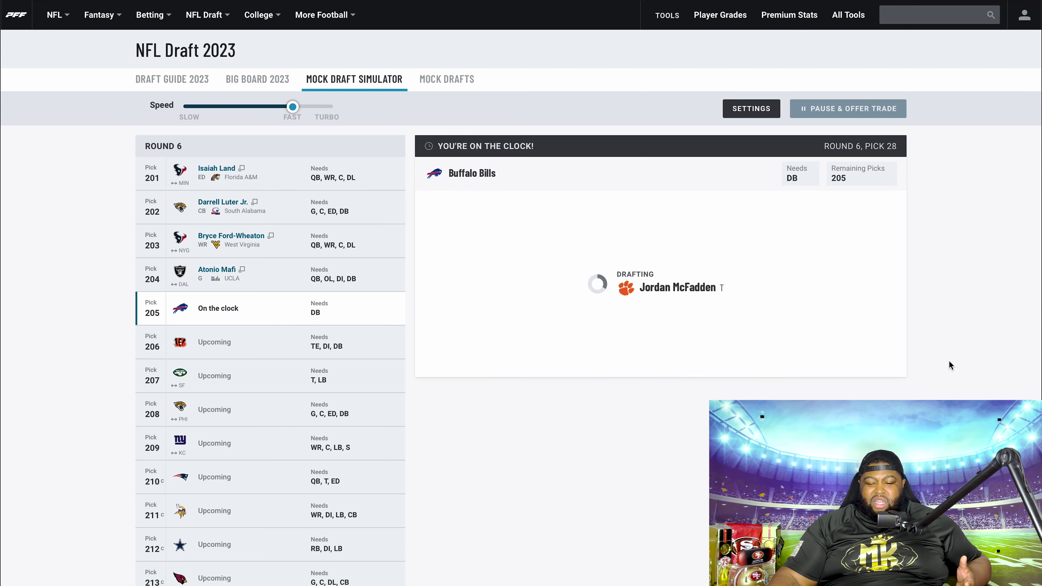